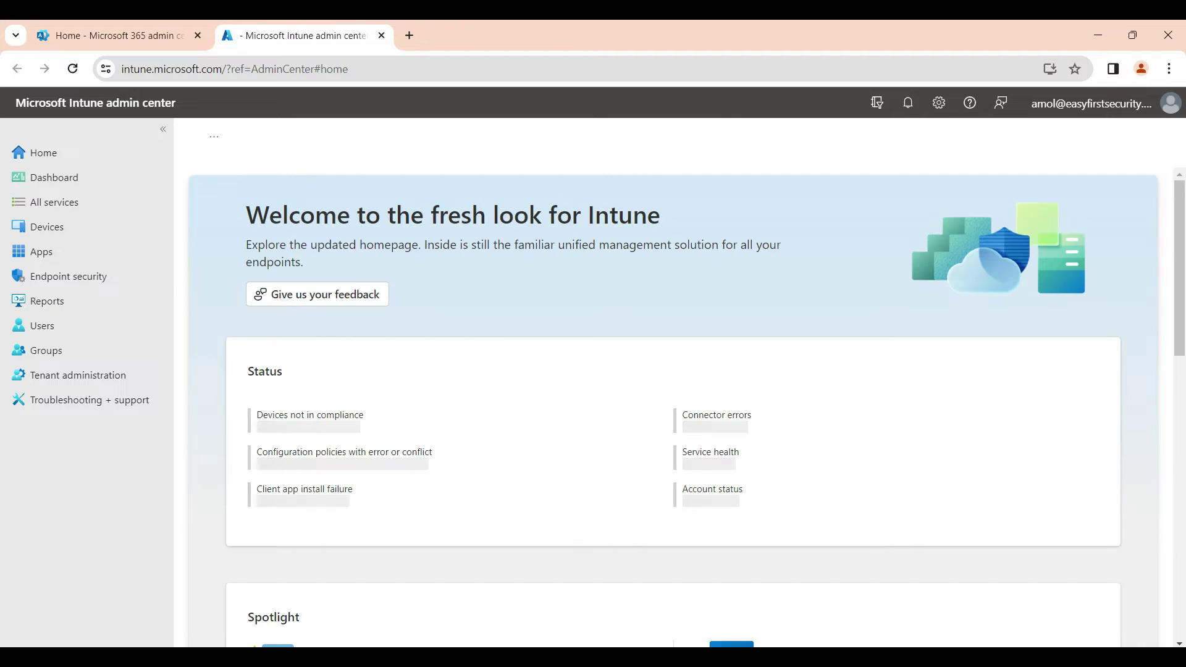
Go to the device configuration policies under Devices
click(47, 226)
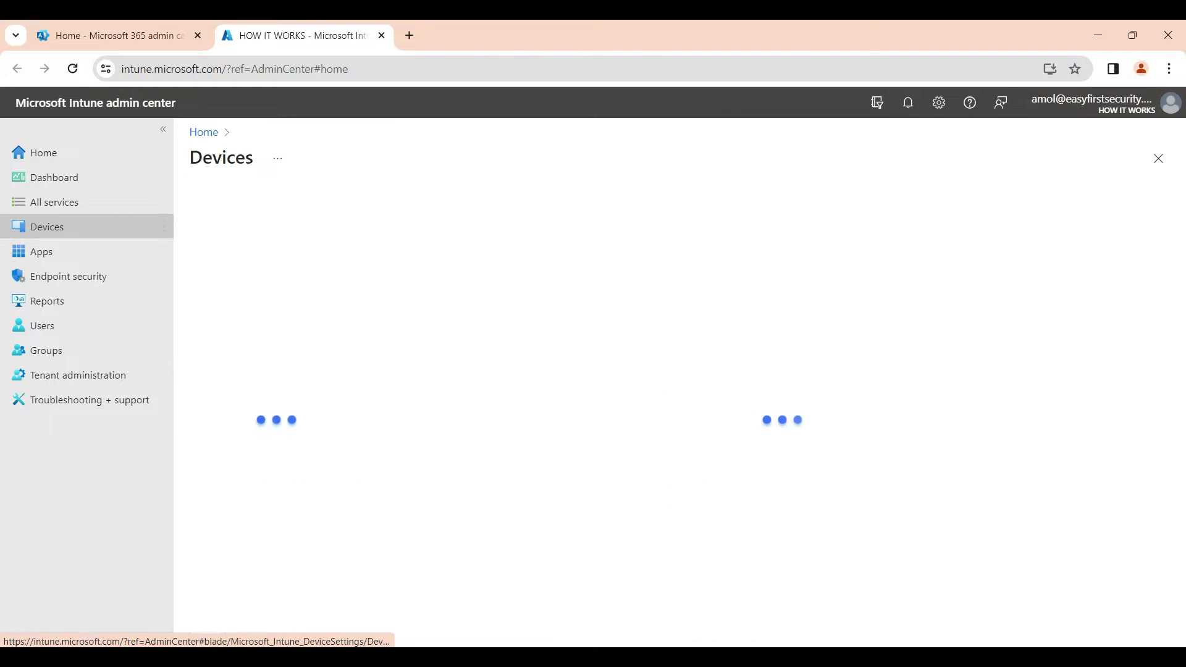
scroll(272, 493, down, 2)
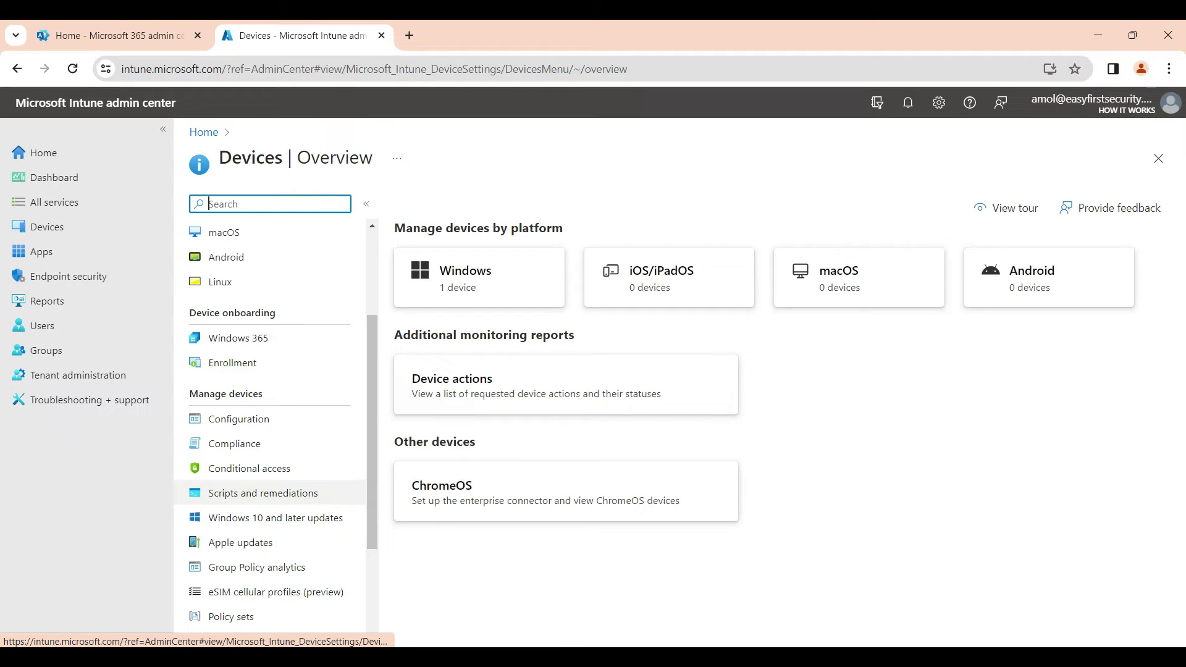
click(238, 419)
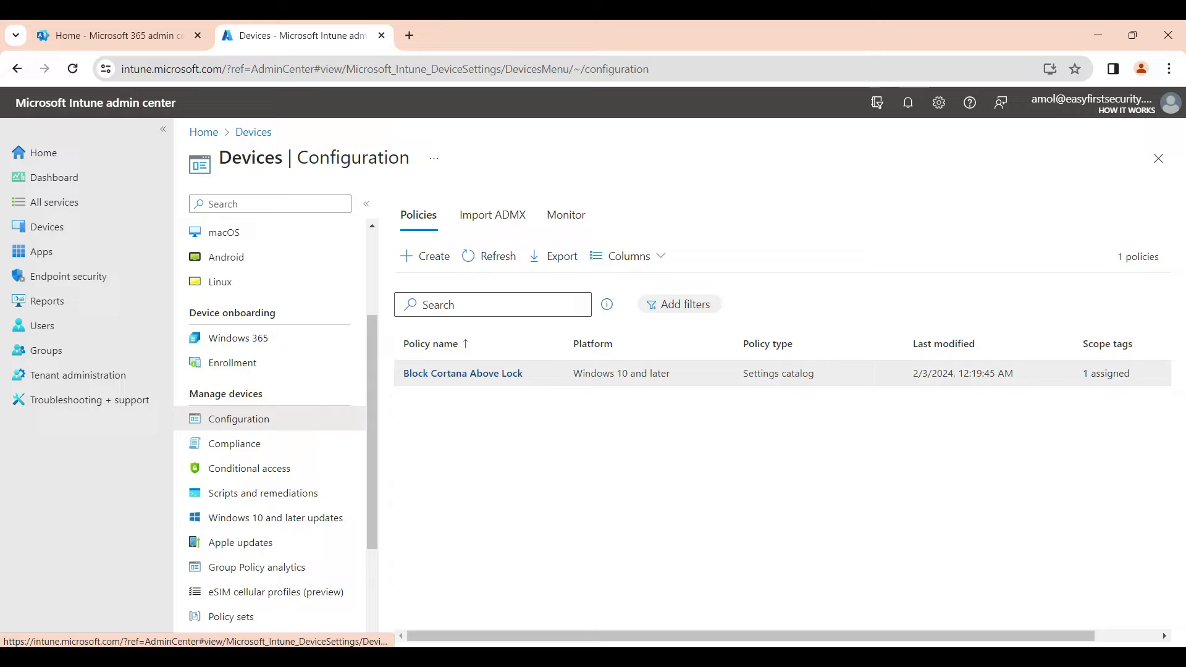
Create a profile with platform Windows 10 and later and profile type Settings catalog
click(425, 256)
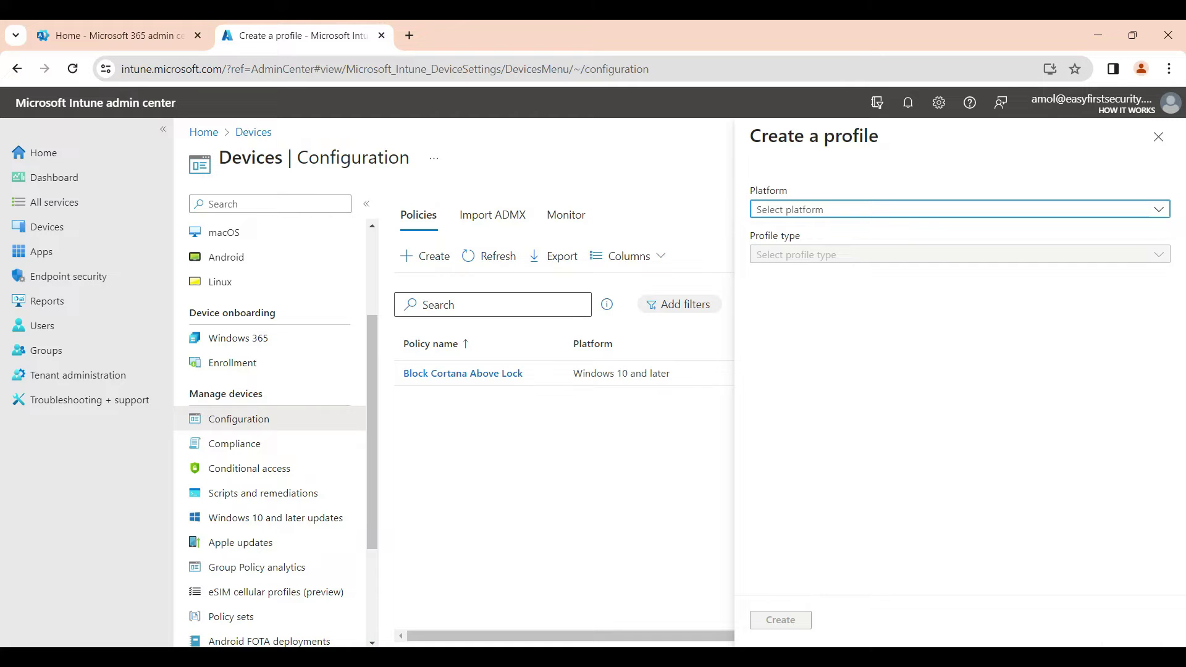
click(864, 209)
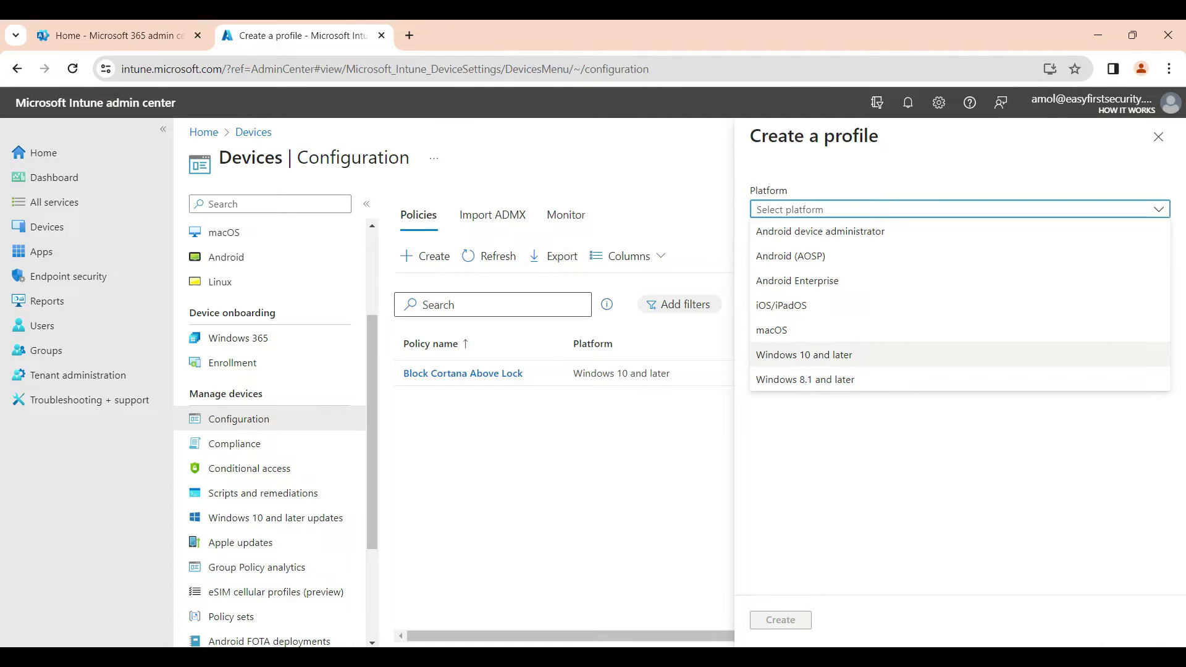
click(804, 355)
click(957, 255)
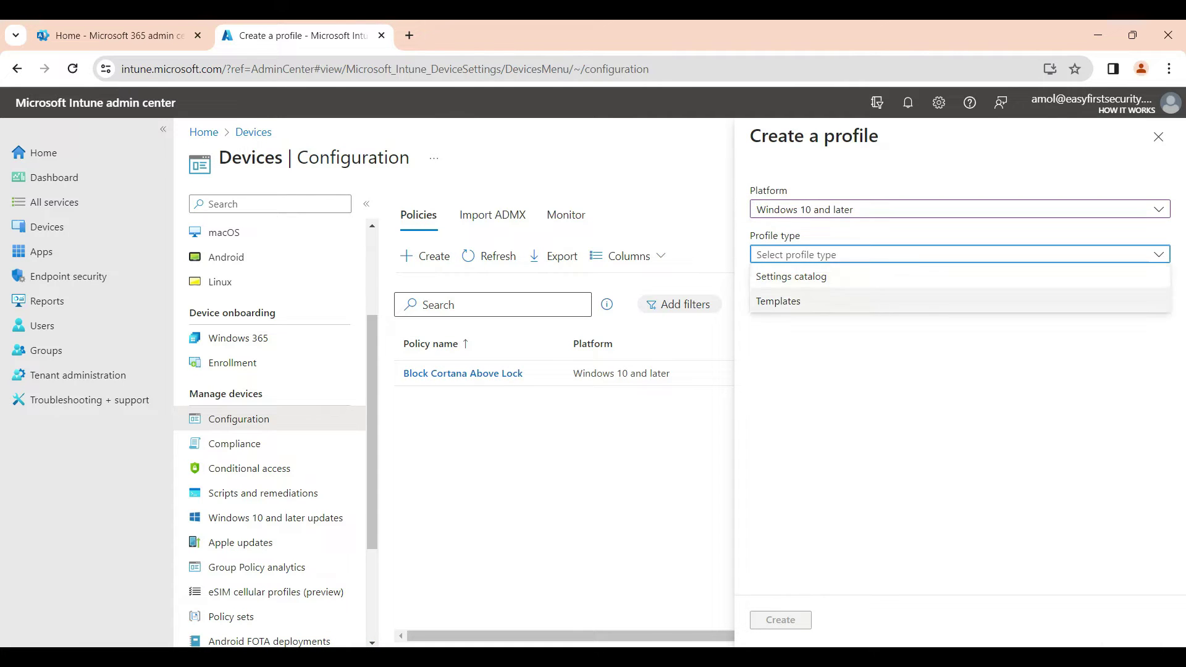
key(Return)
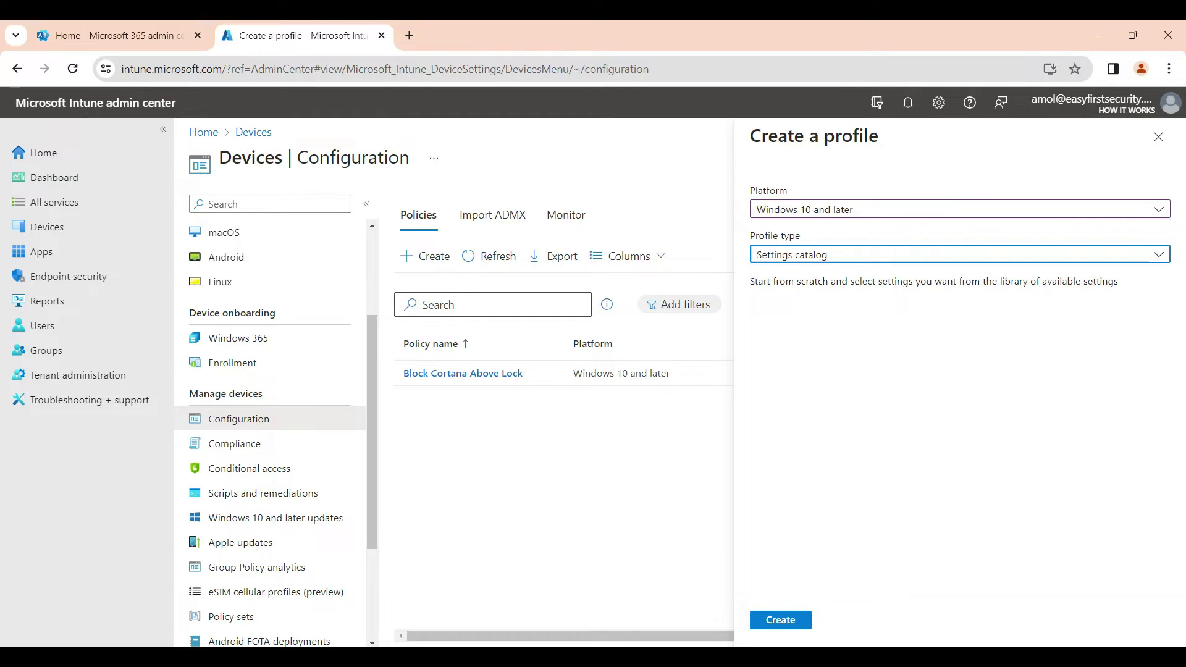
click(780, 620)
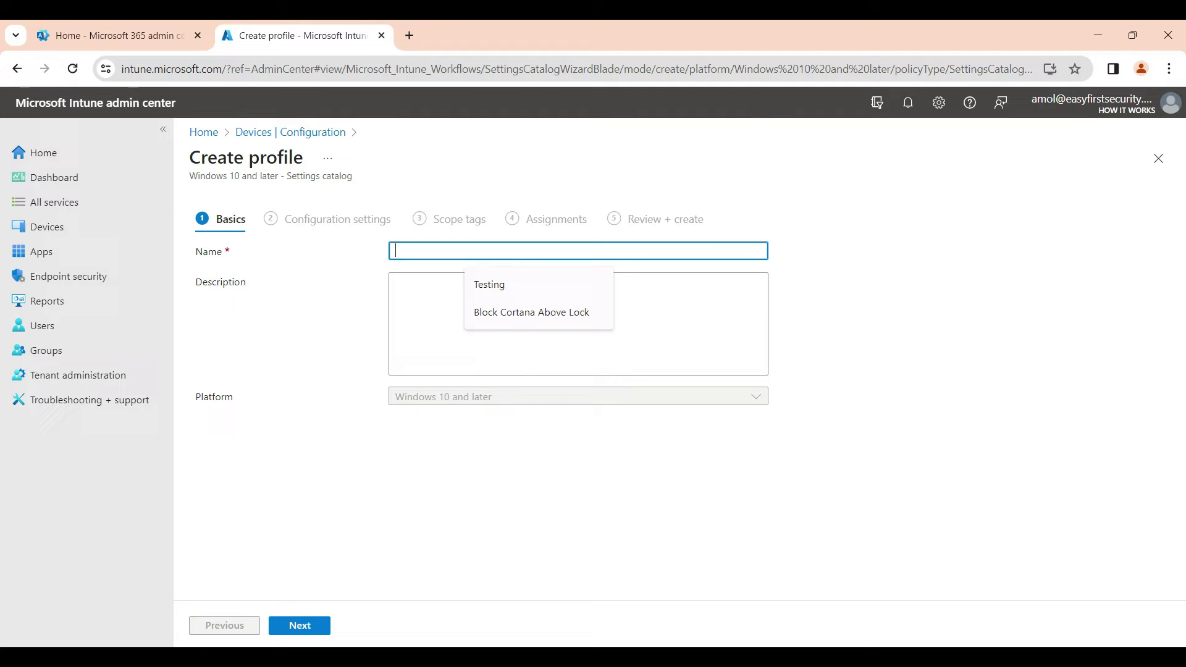
Name the profile 'google chrome extension', correcting the typo
key(Tab)
key(shift+Tab)
text(google )
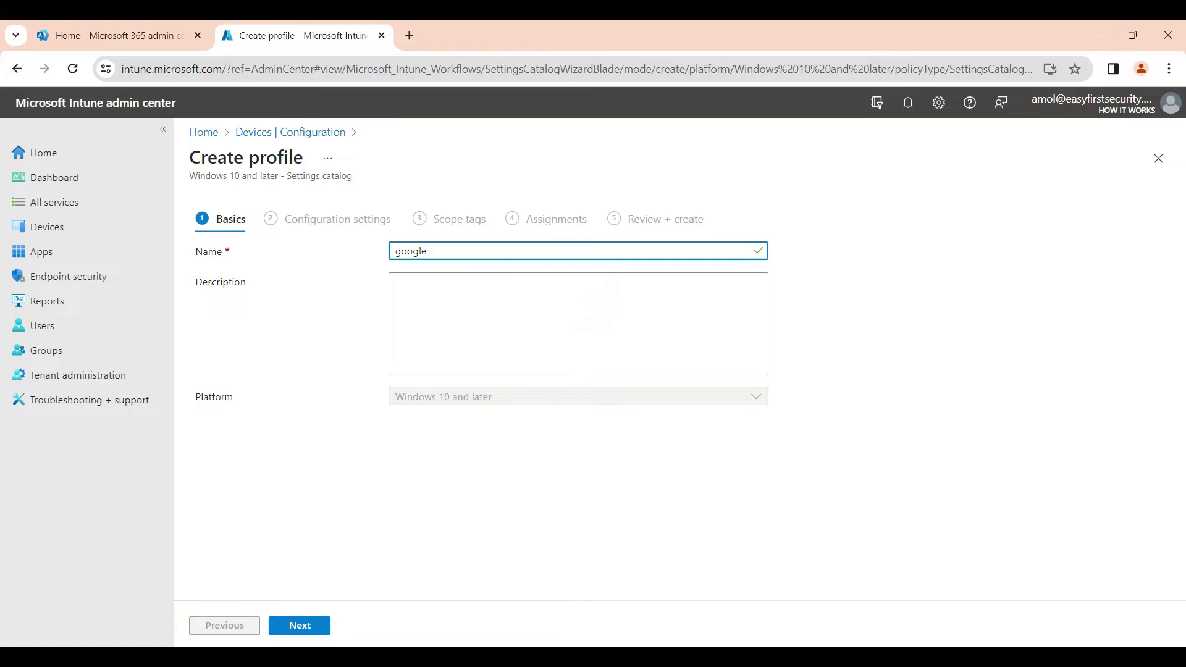
text(ch)
text(rome ext)
text(en)
text(siion)
key(BackSpace)
key(Tab)
Move on to Configuration settings and search the settings picker for 'extension'
key(Tab)
key(Return)
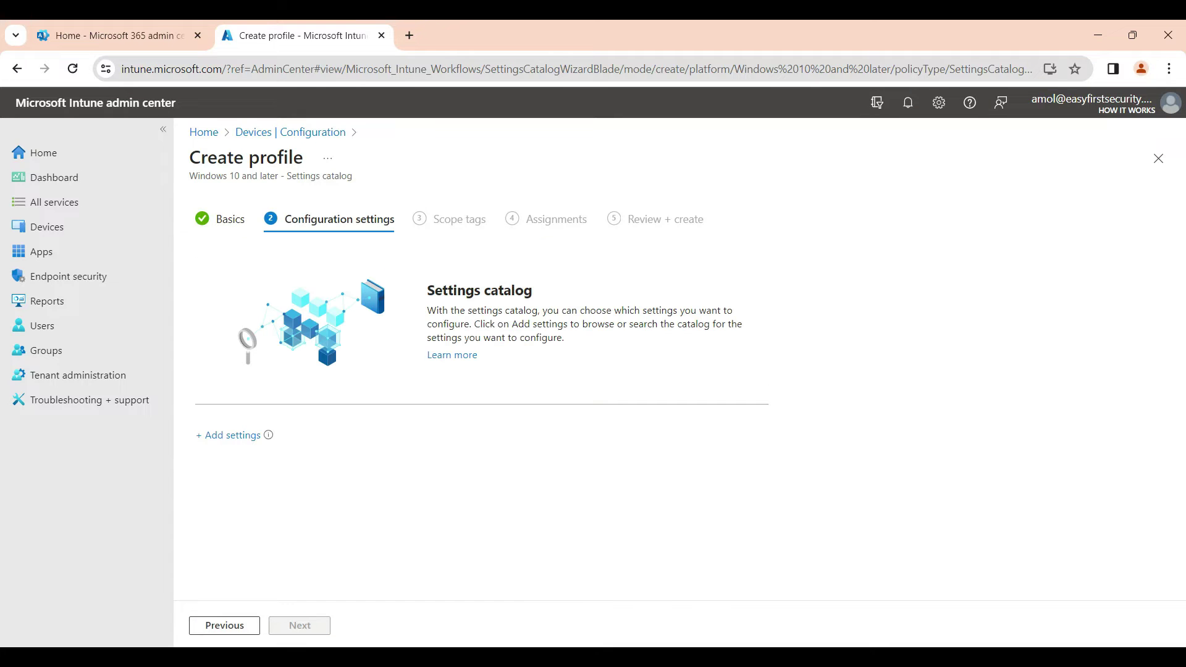
key(Tab)
key(Return)
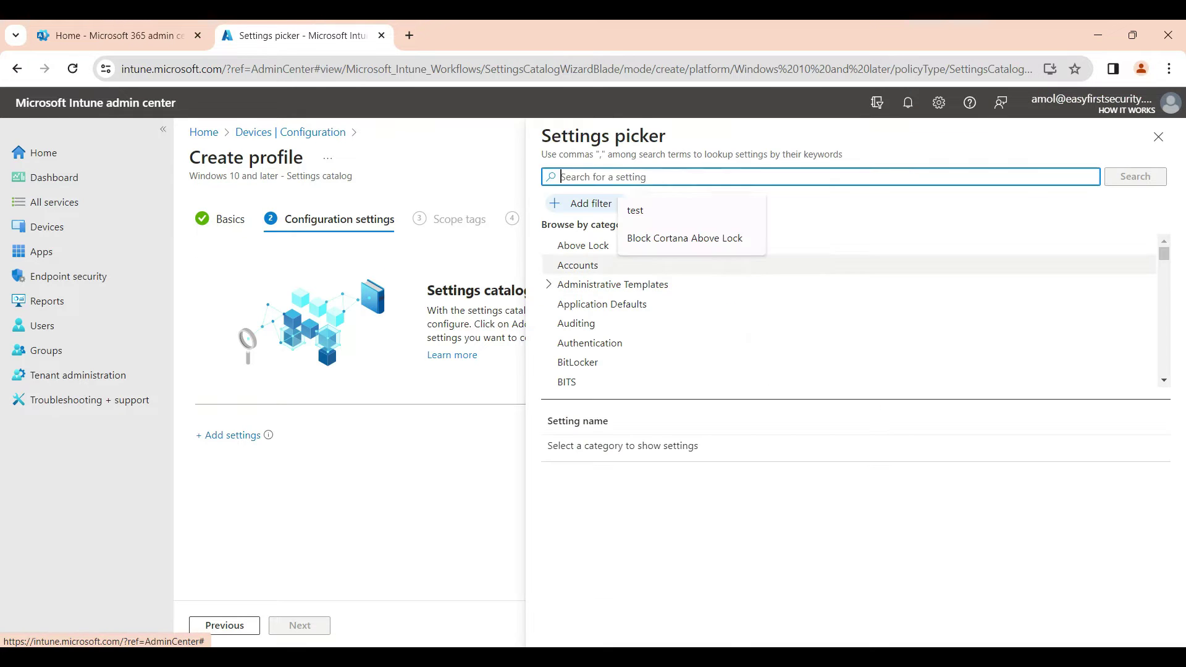
text(e)
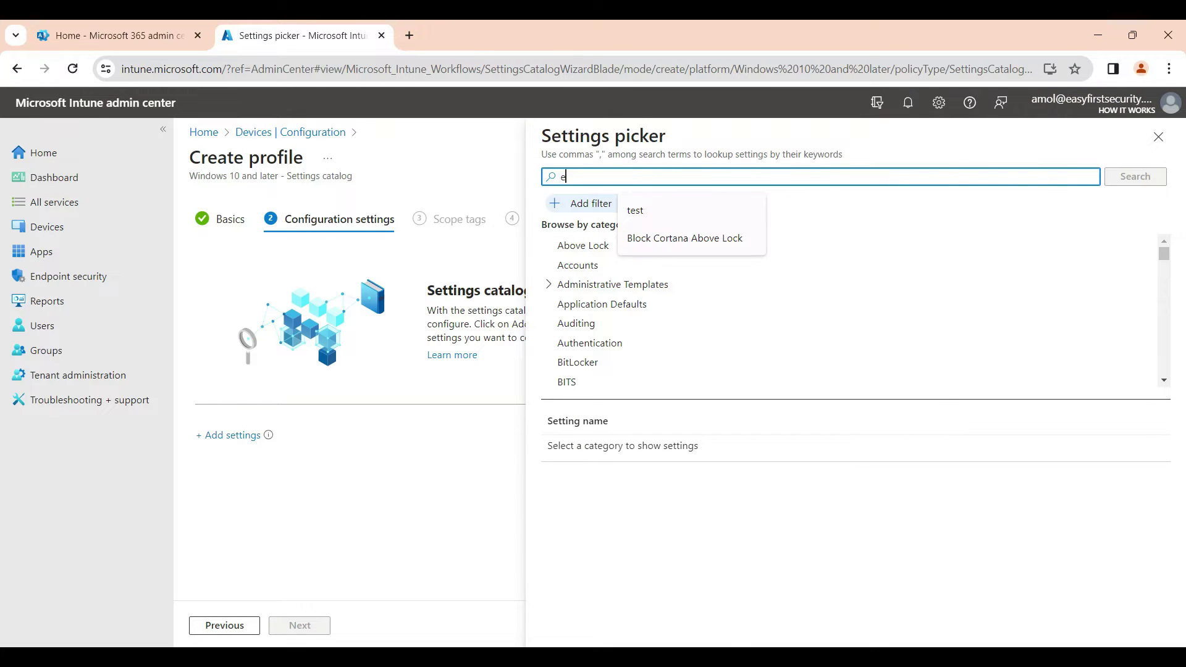
text(xtension)
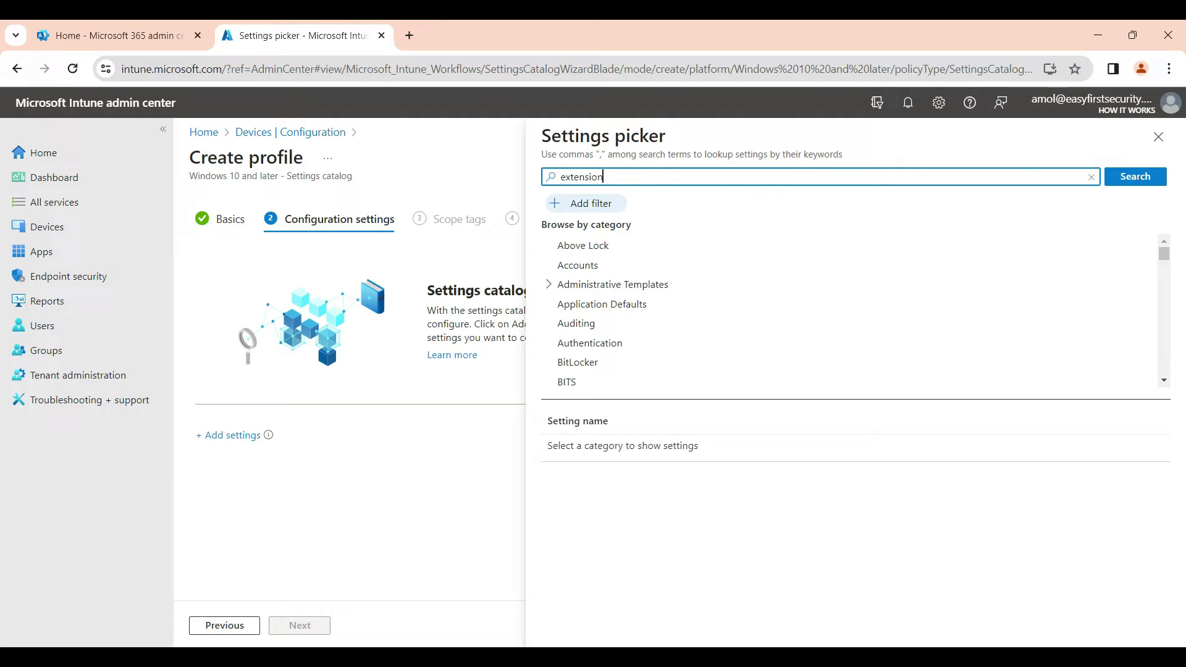
key(Return)
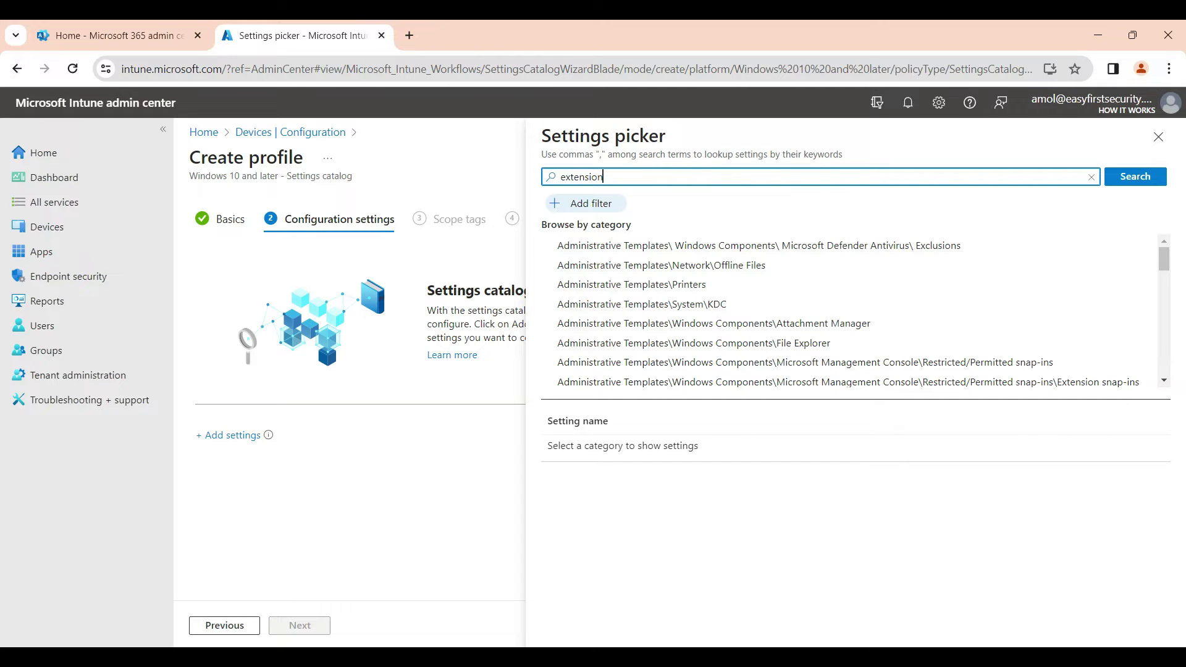
Add 'Configure the list of force-installed apps and extensions' from Google Chrome Extensions
scroll(849, 250, down, 3)
scroll(850, 250, down, 1)
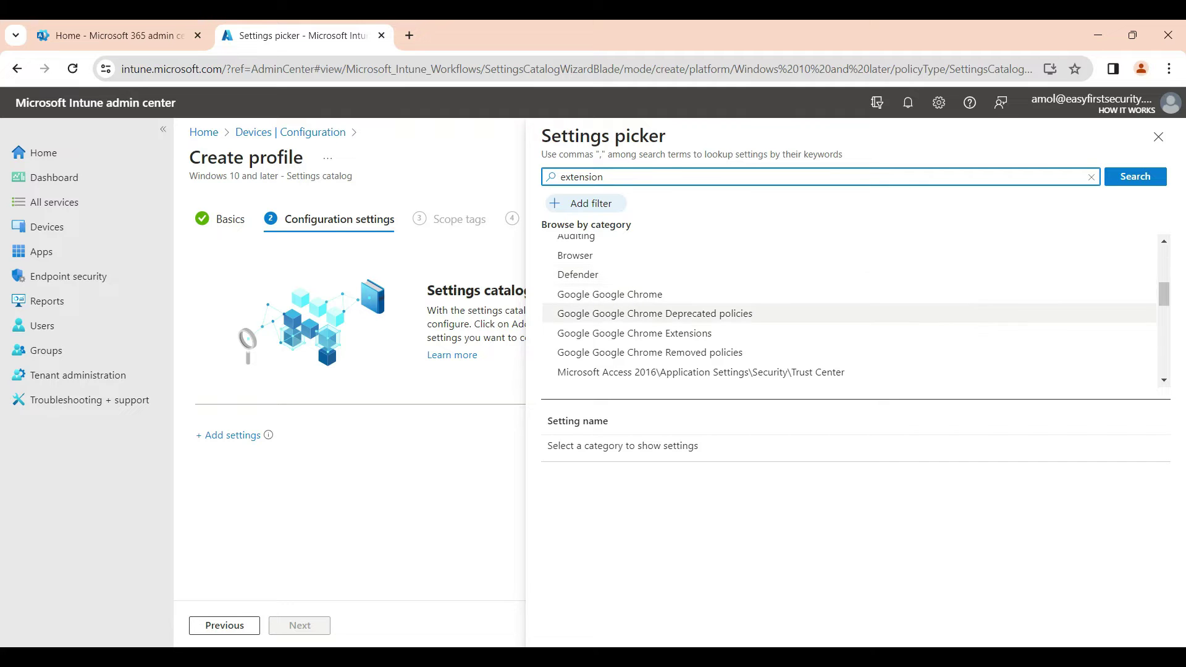
click(634, 333)
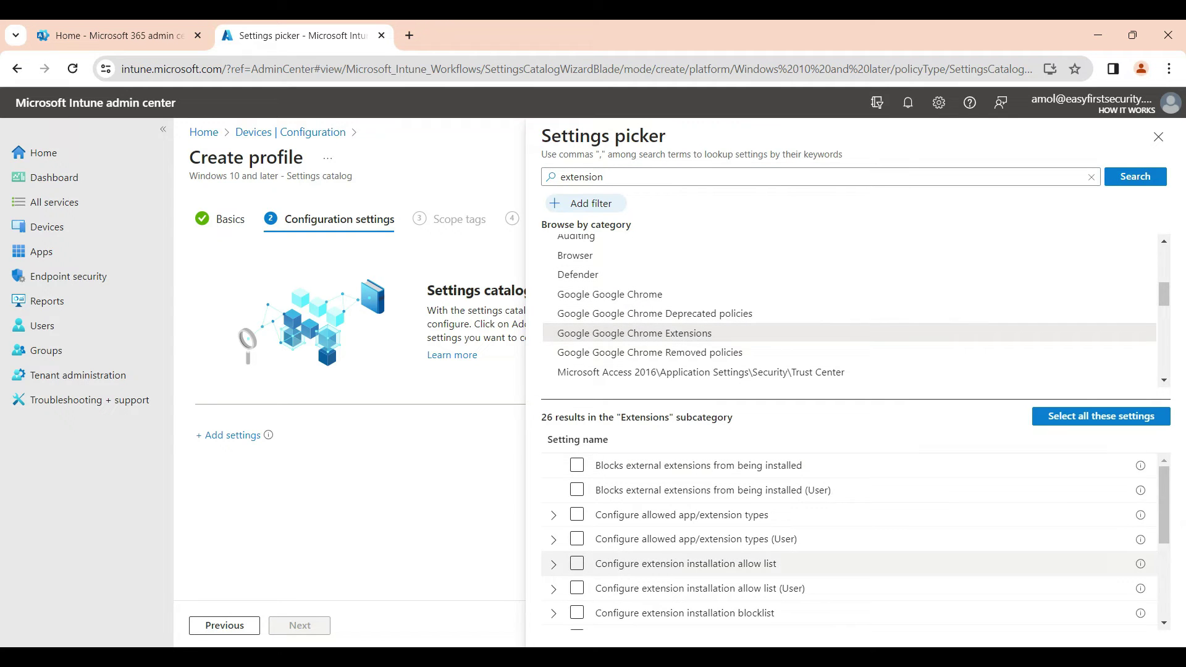
scroll(698, 511, down, 2)
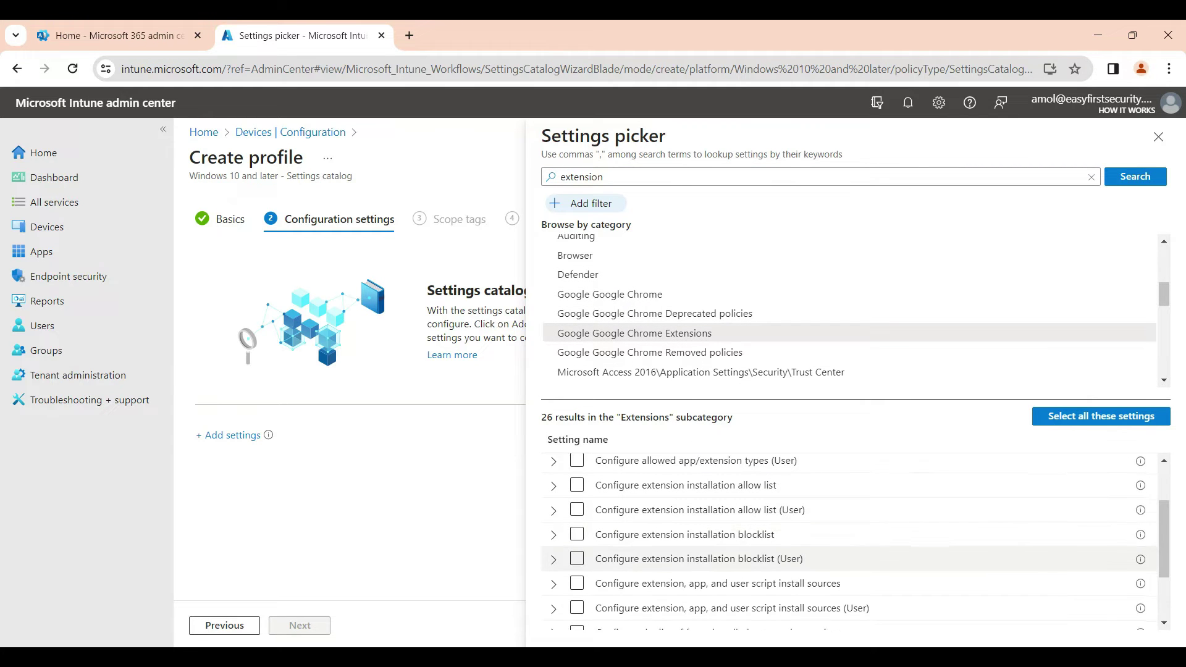
scroll(698, 532, down, 2)
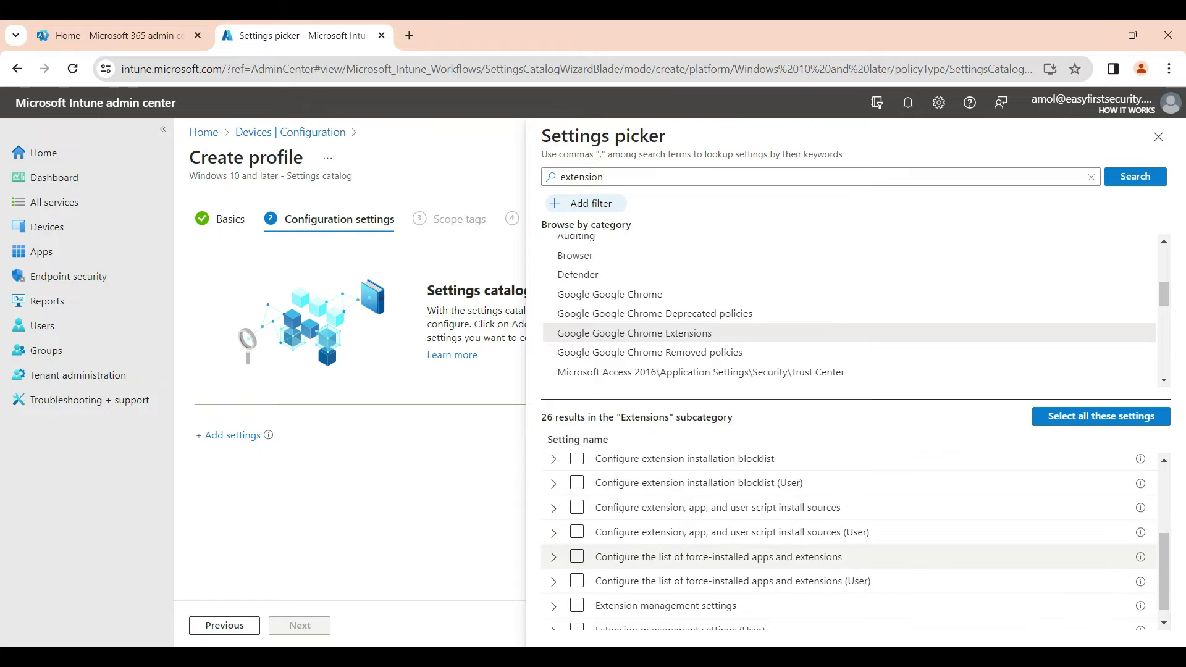
scroll(698, 550, down, 1)
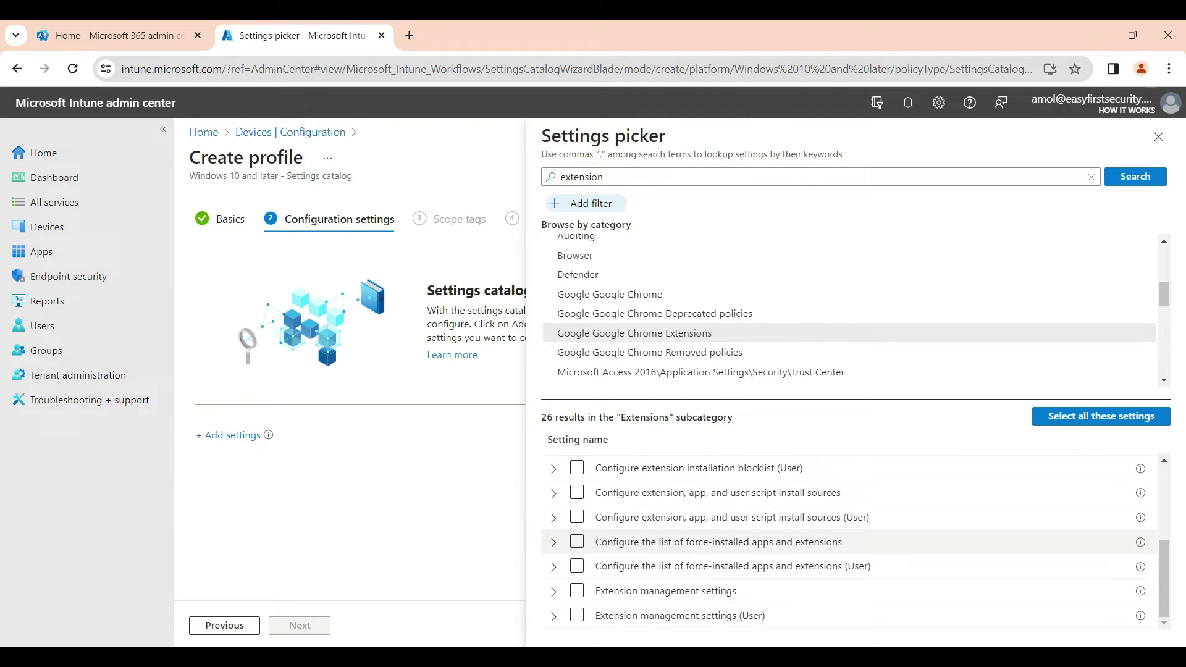
click(553, 542)
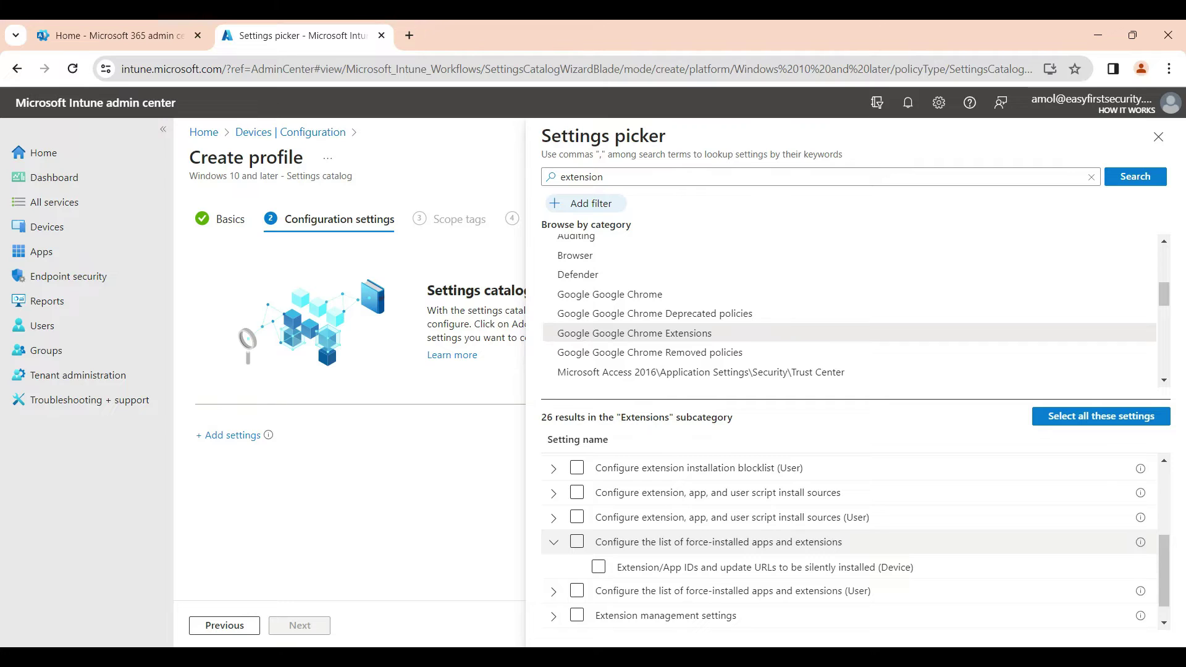
click(577, 541)
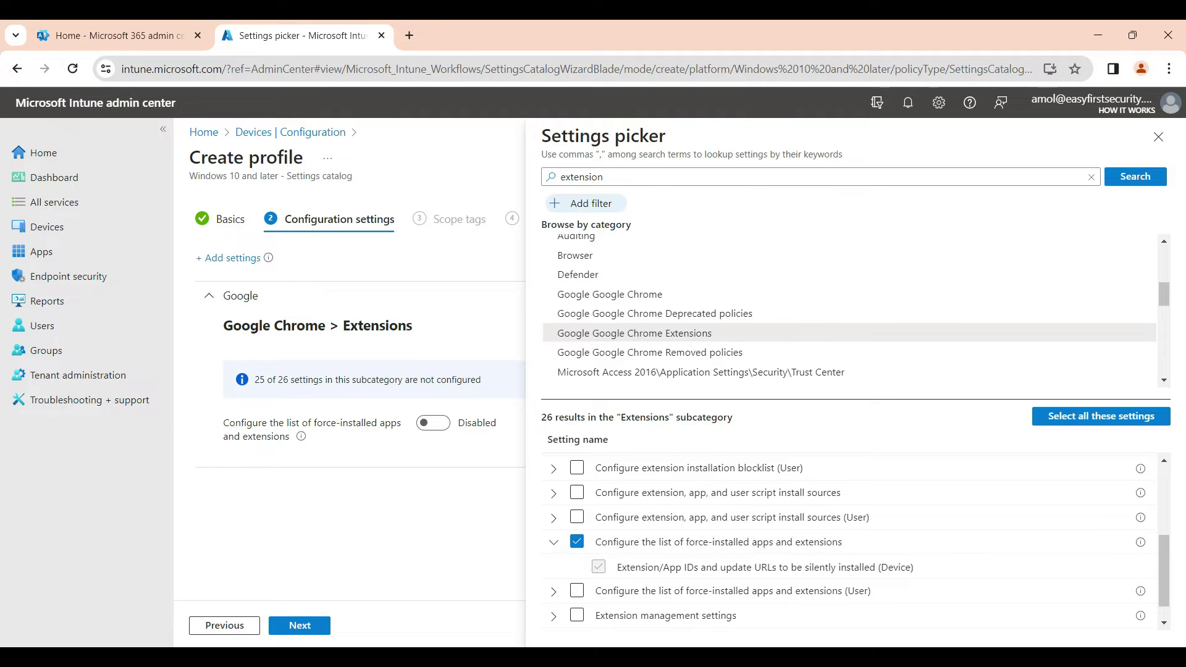
click(1158, 136)
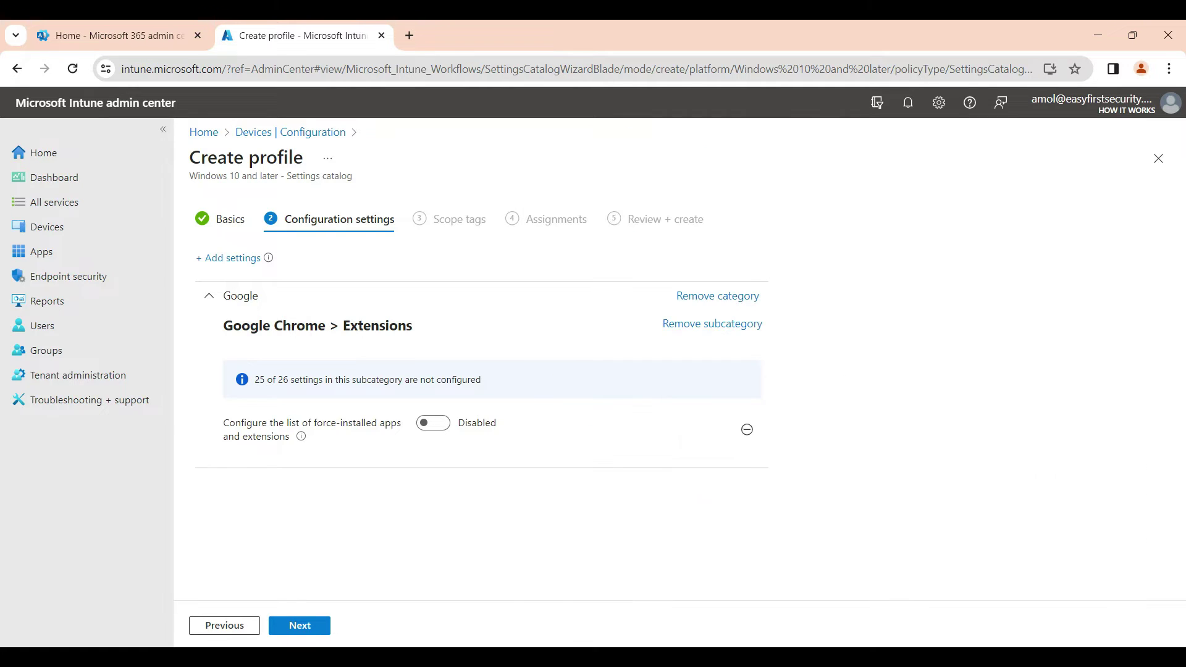
Switch the force-installed apps and extensions setting to Enabled and move into the Extension/App IDs field
click(433, 422)
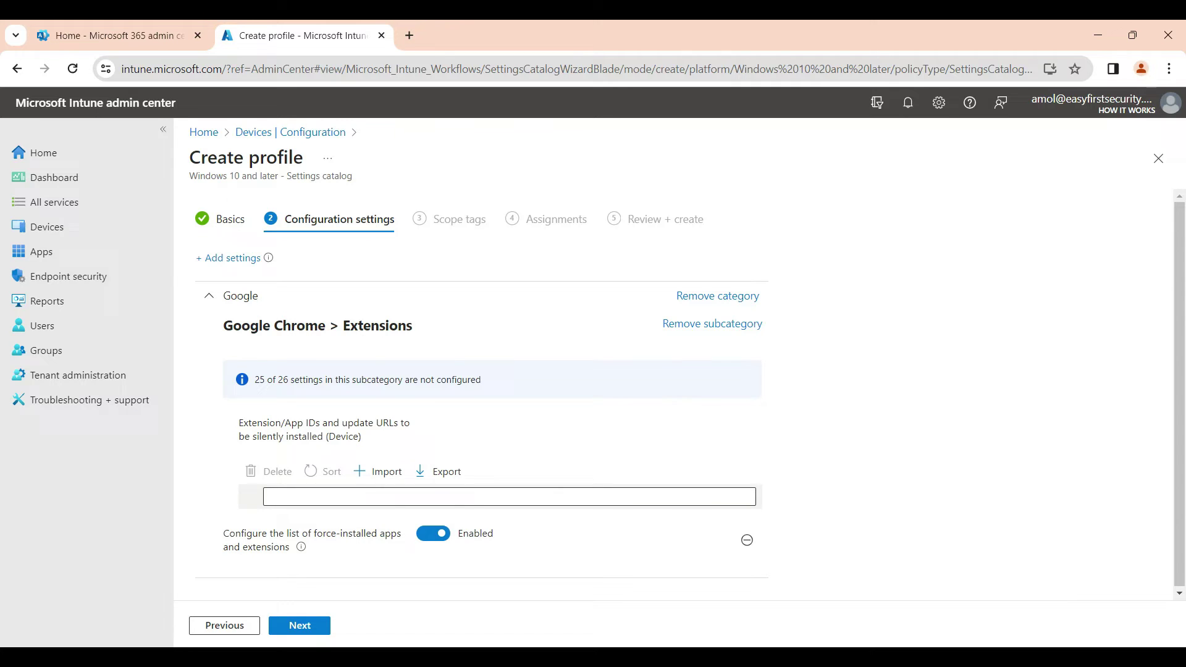
key(Tab)
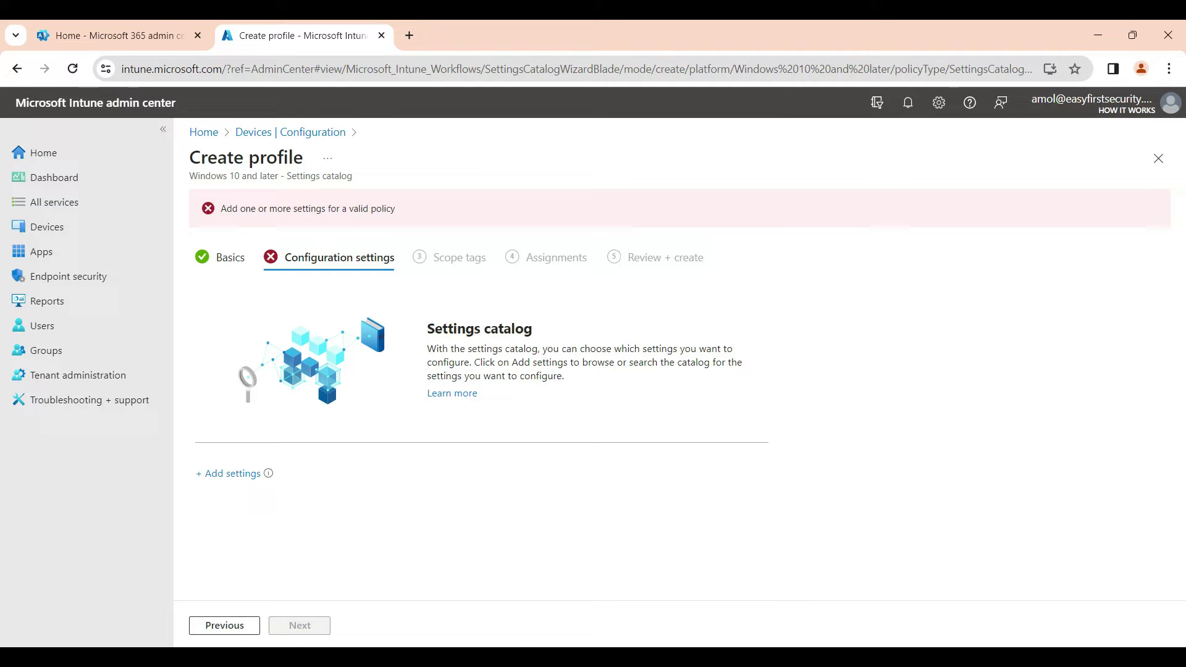
Search the settings picker for 'extension' and re-add Chrome's force-installed apps and extensions setting
click(233, 474)
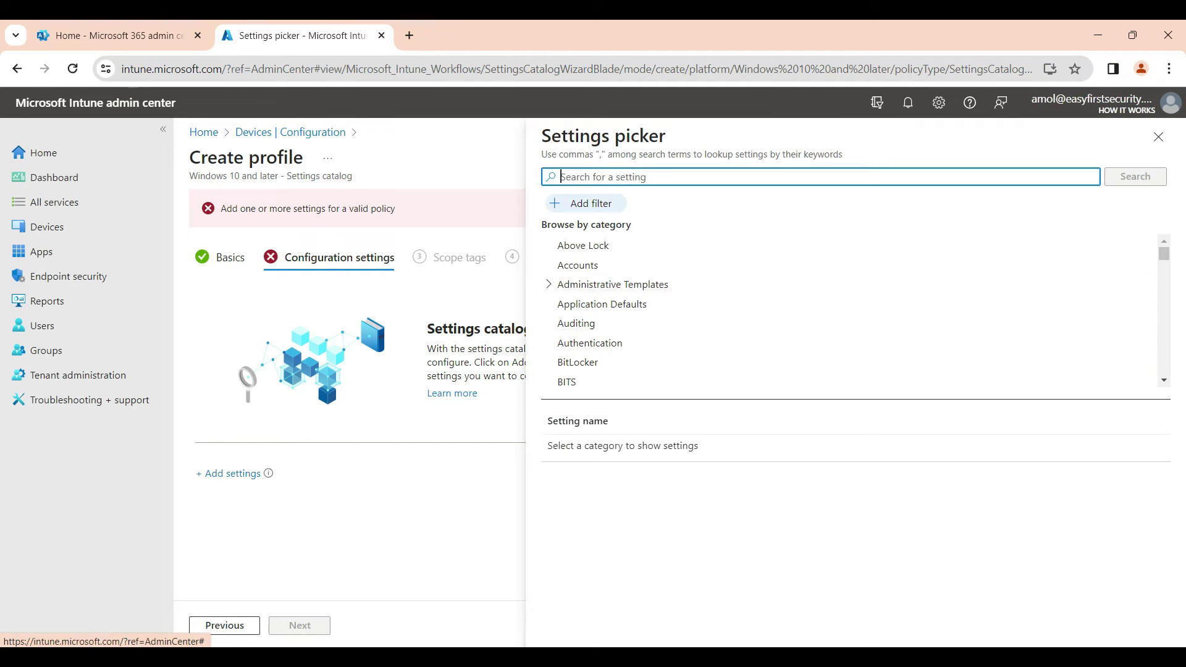
scroll(849, 314, down, 2)
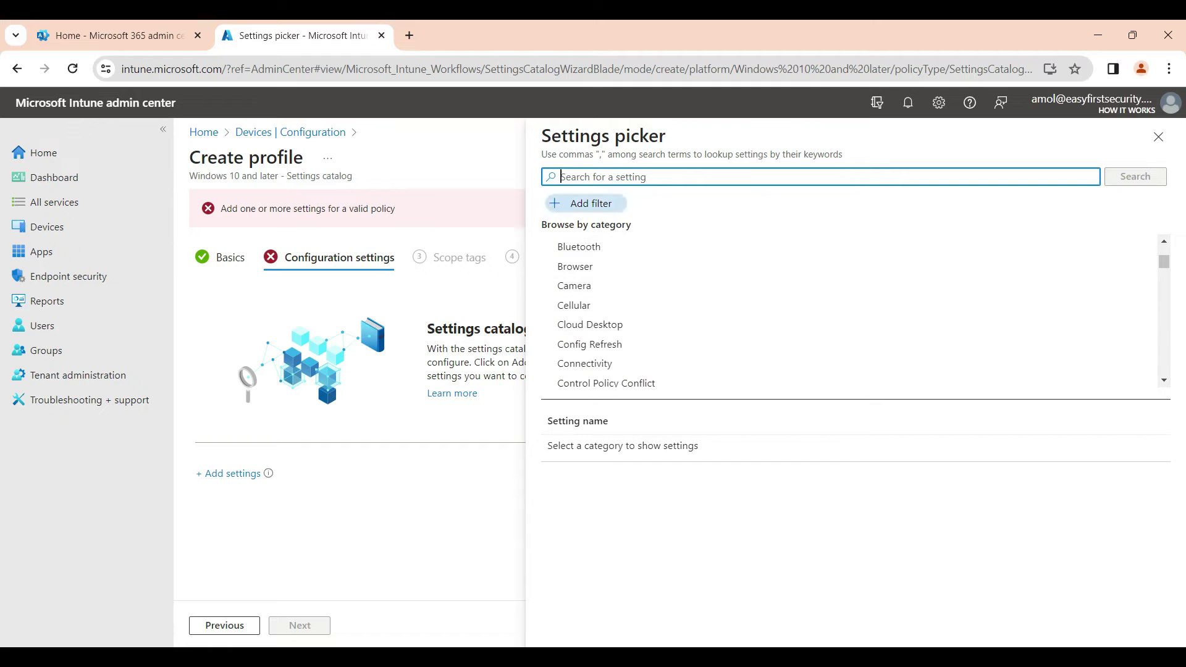
text(ext)
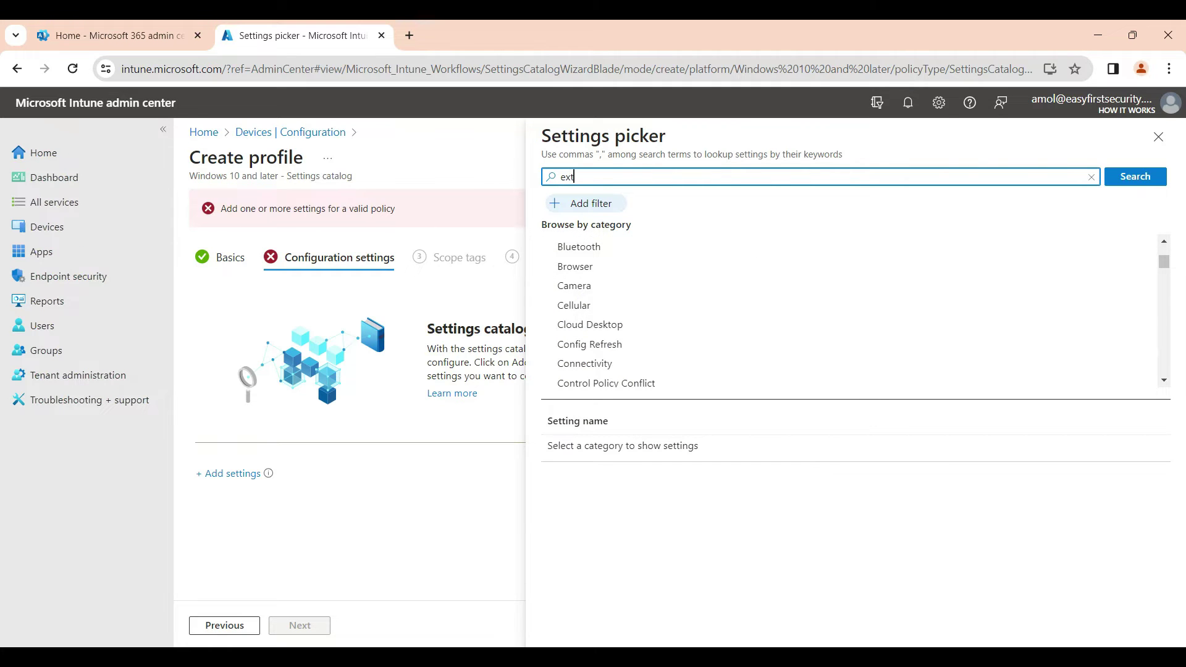
text(ension)
key(Return)
scroll(849, 256, down, 3)
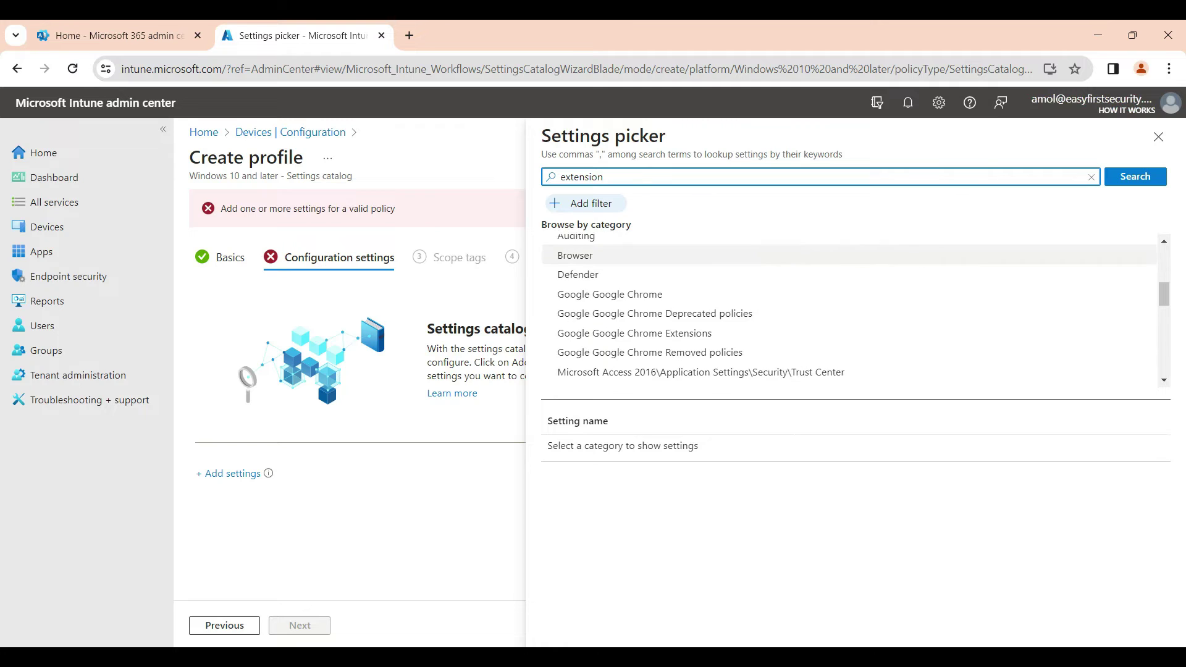
click(849, 256)
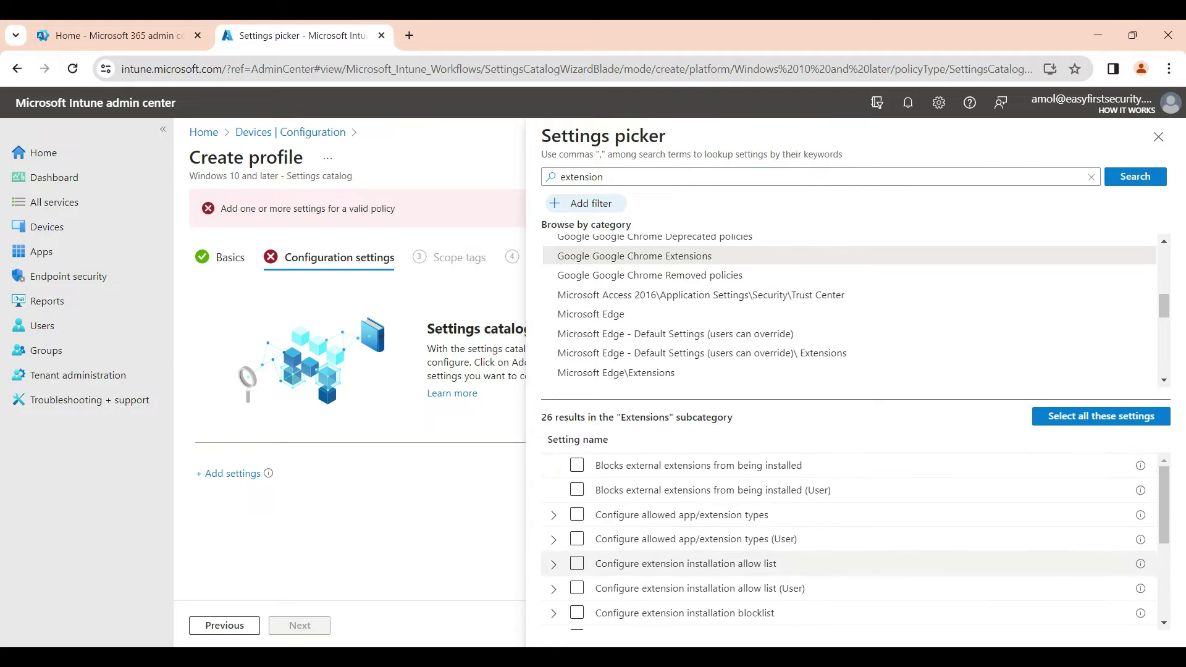
scroll(741, 534, down, 3)
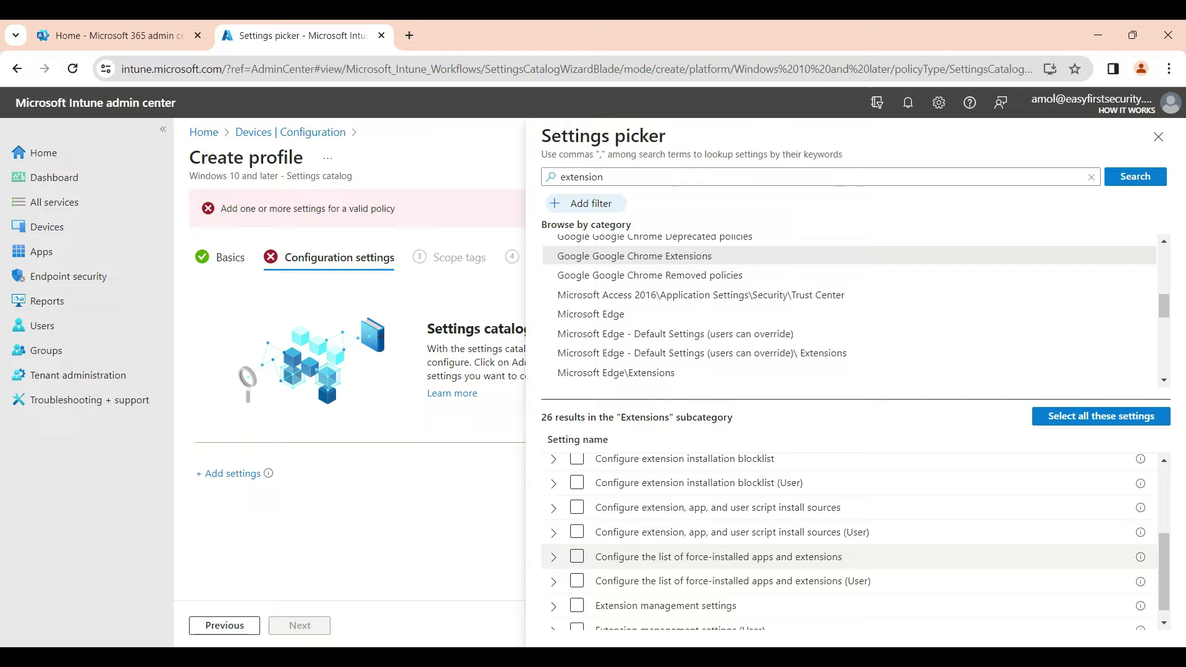
click(577, 556)
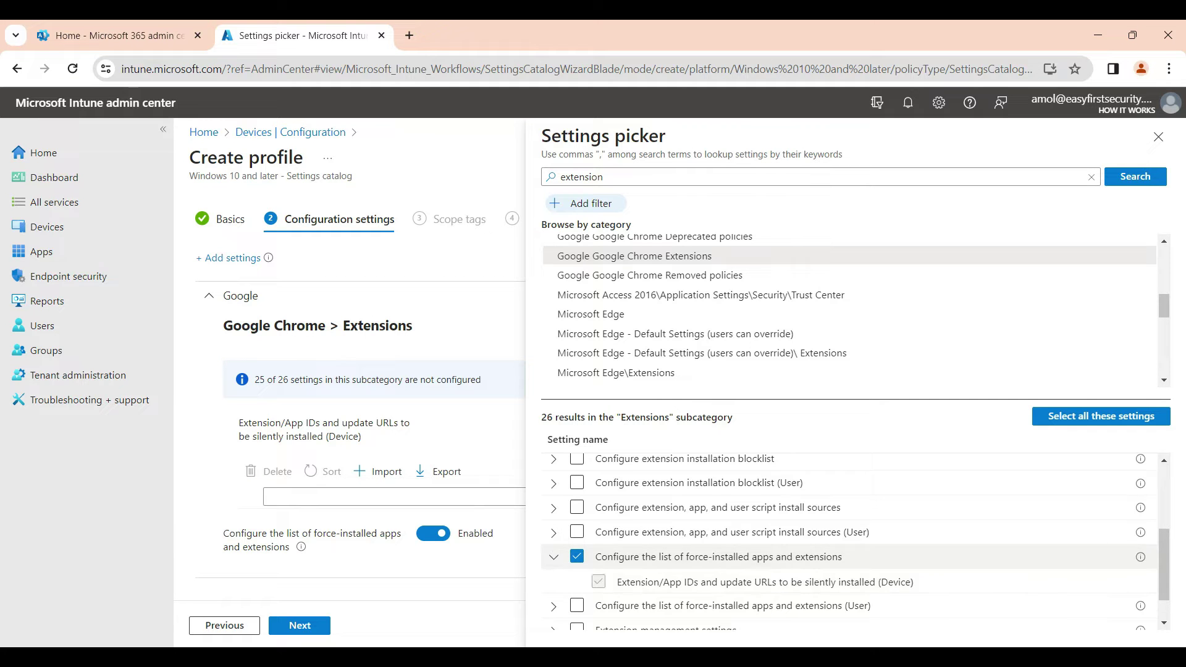
mouse_move(1140, 557)
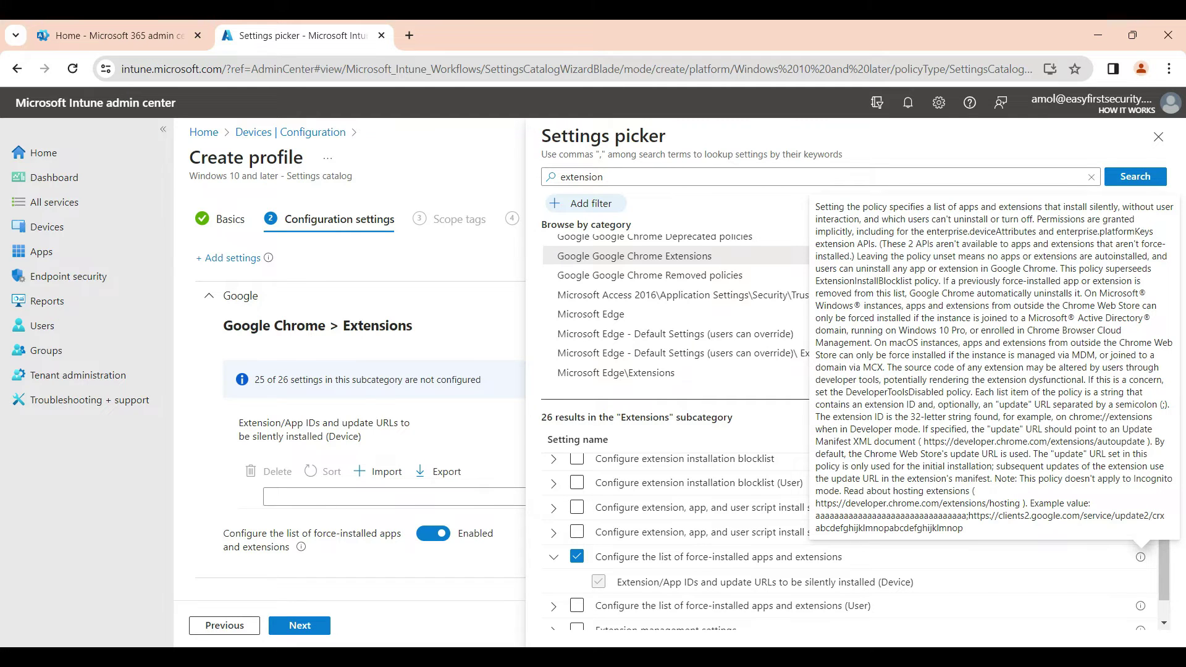
Paste the help text's example extension ID and update URL into the first Extension/App IDs entry
mouse_move(815, 207)
mouse_down()
mouse_move(914, 528)
mouse_move(936, 528)
mouse_move(816, 516)
mouse_up()
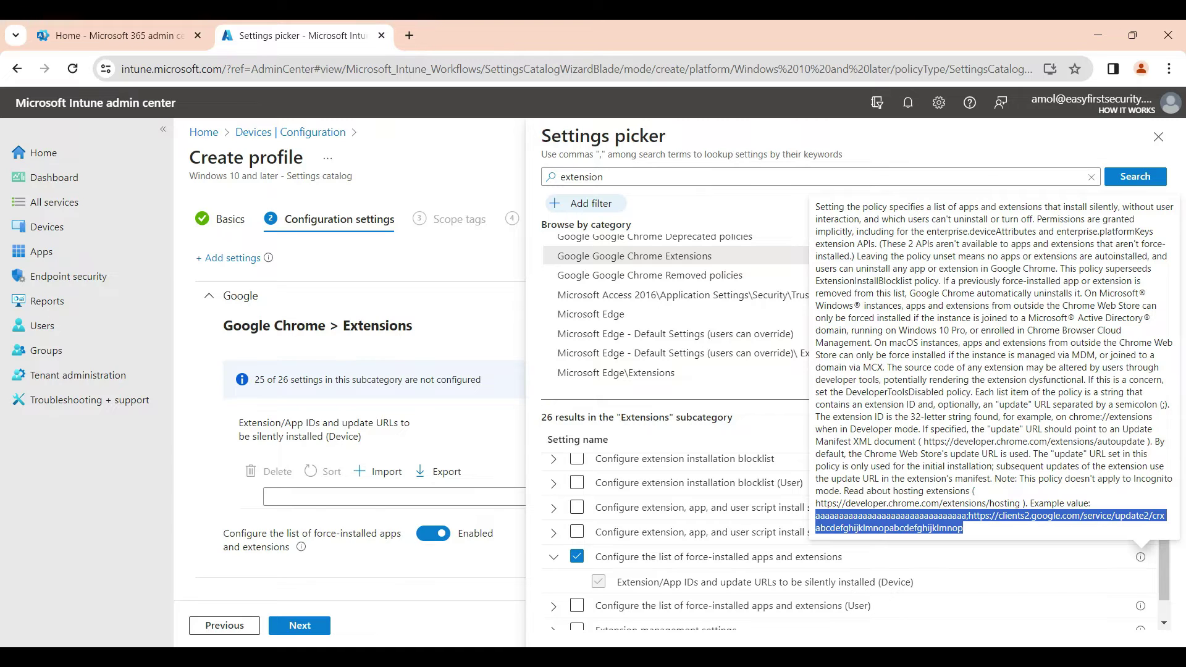
click(270, 496)
key(ctrl+v)
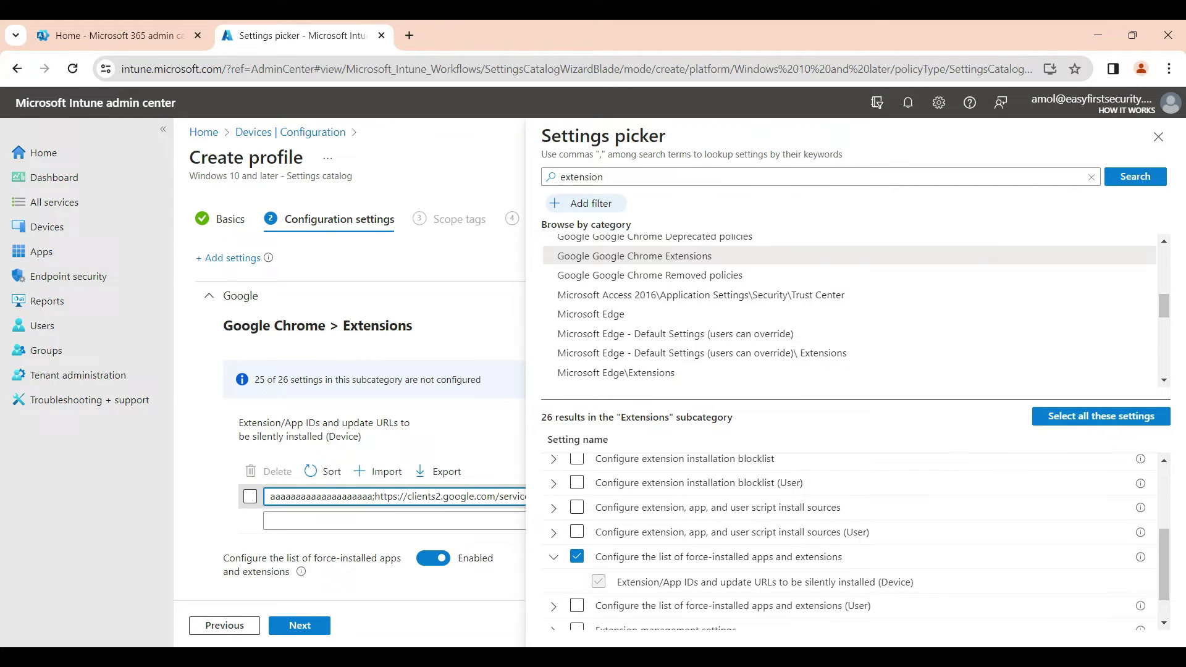
click(1158, 137)
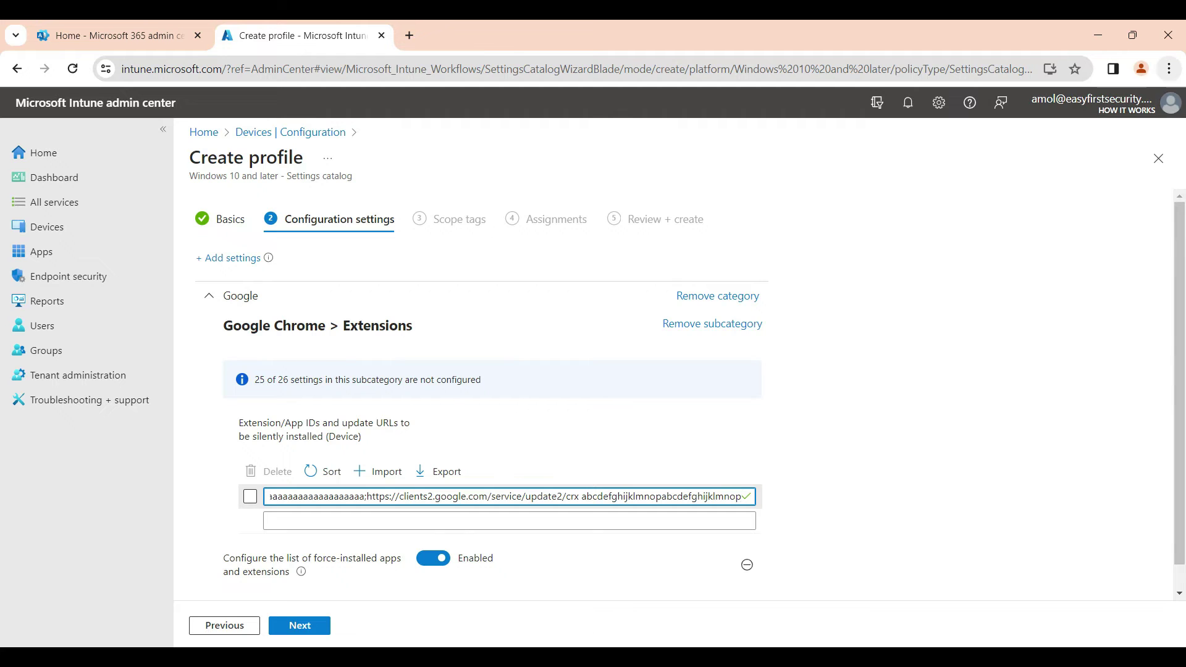
Find LastPass: Free Password Manager in the Chrome Web Store and select its extension ID
click(1169, 69)
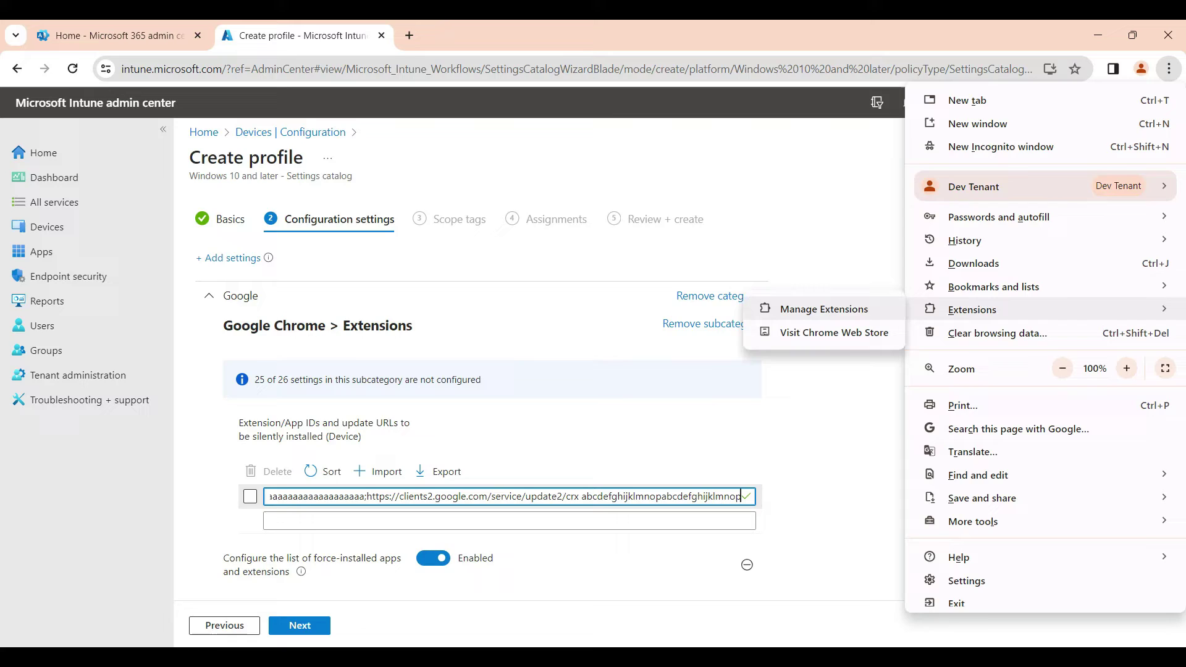
click(823, 308)
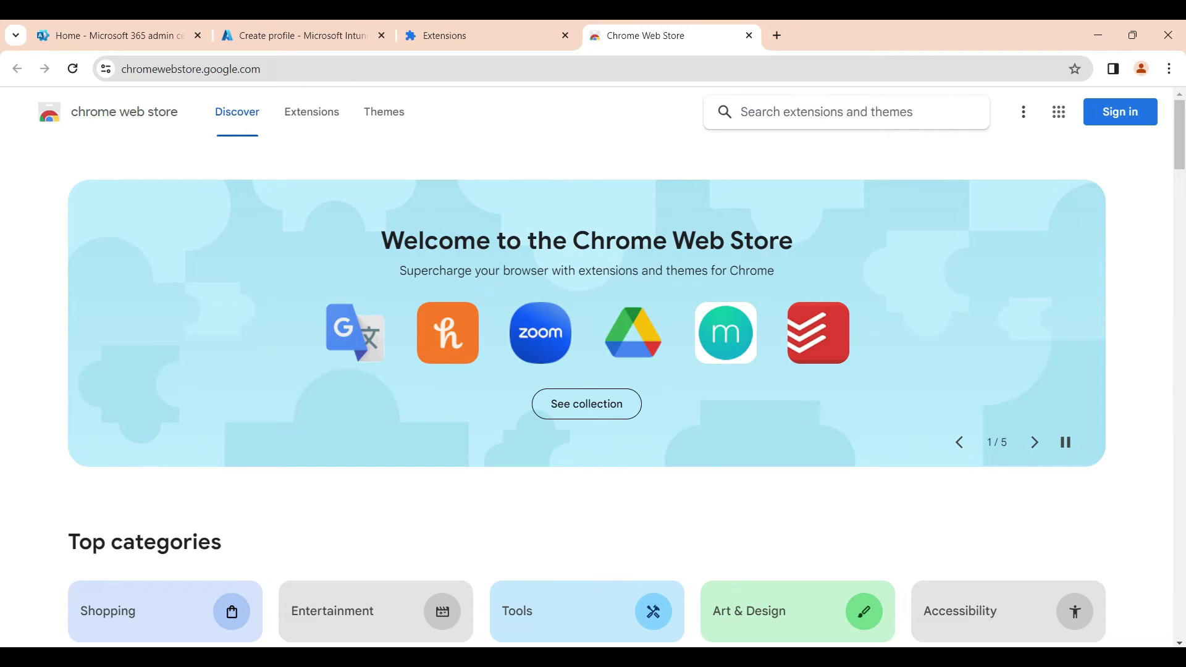
text(lastpass)
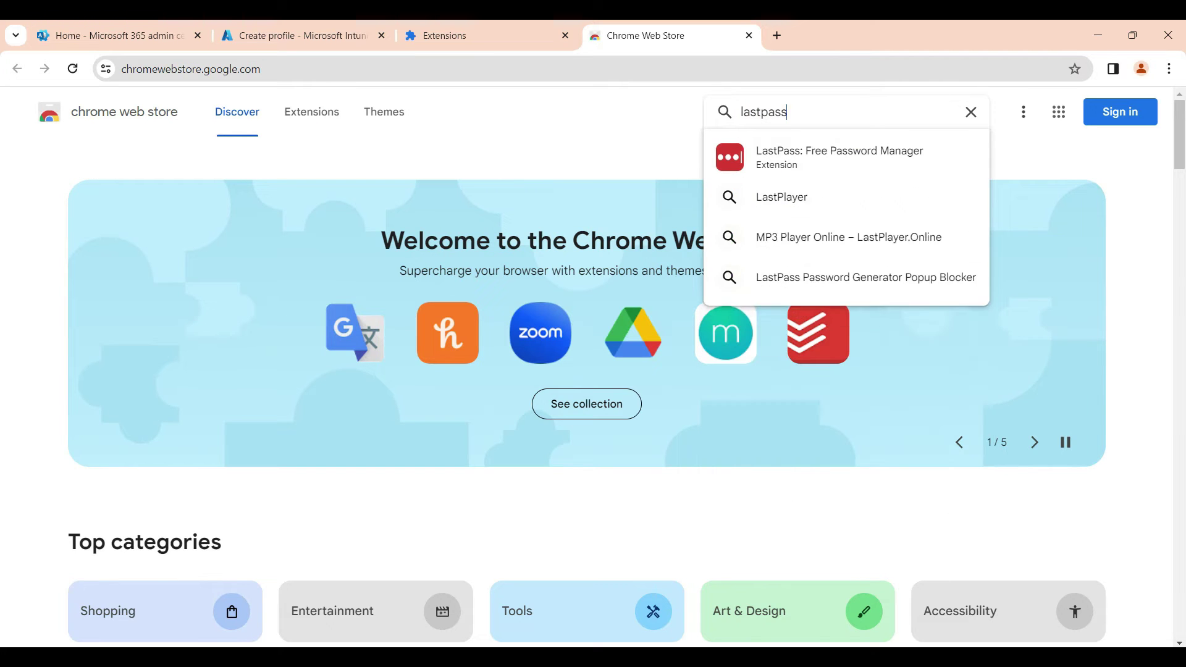
key(Down)
key(Return)
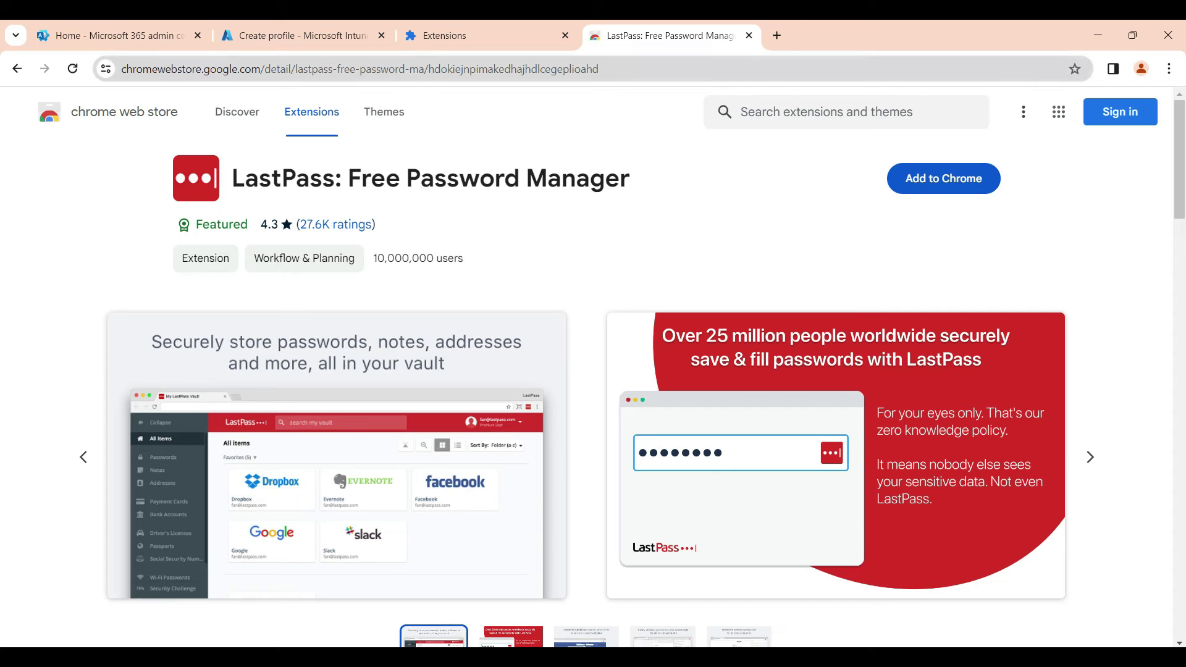
drag(428, 68, 599, 69)
key(ctrl+c)
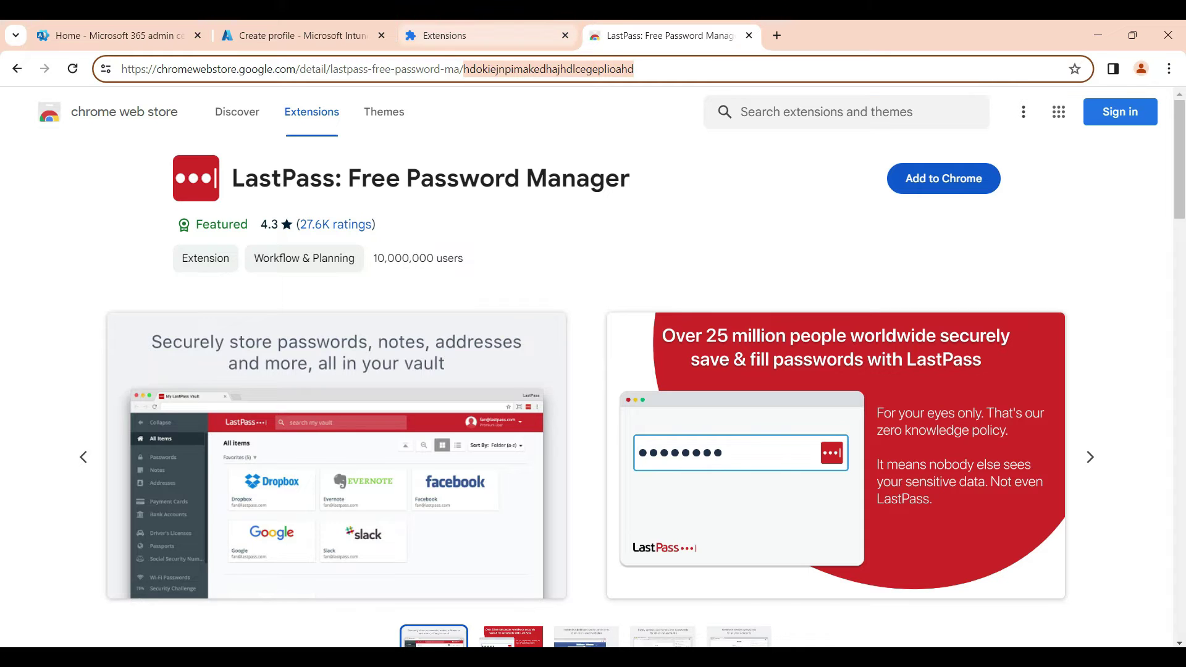
Replace the placeholder ID with hdokiejnpimakedhajhdlcegeplioahd, keeping the update URL after it
key(ctrl+Page_Up)
key(ctrl+Page_Up)
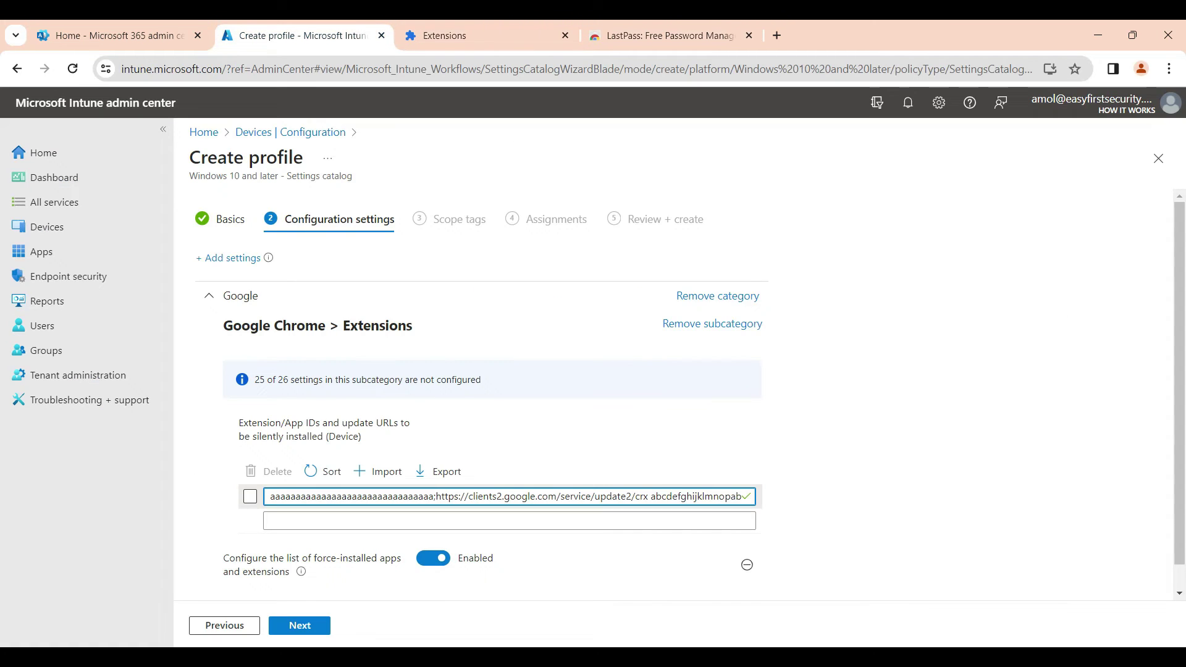
click(429, 496)
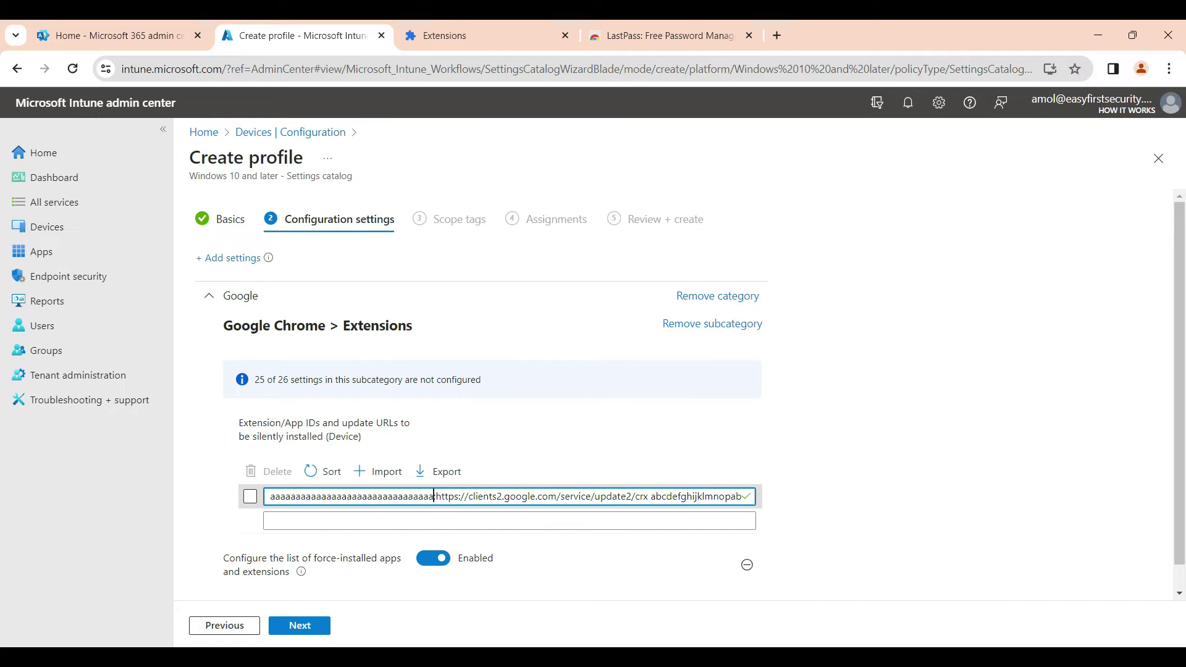
drag(434, 496, 270, 496)
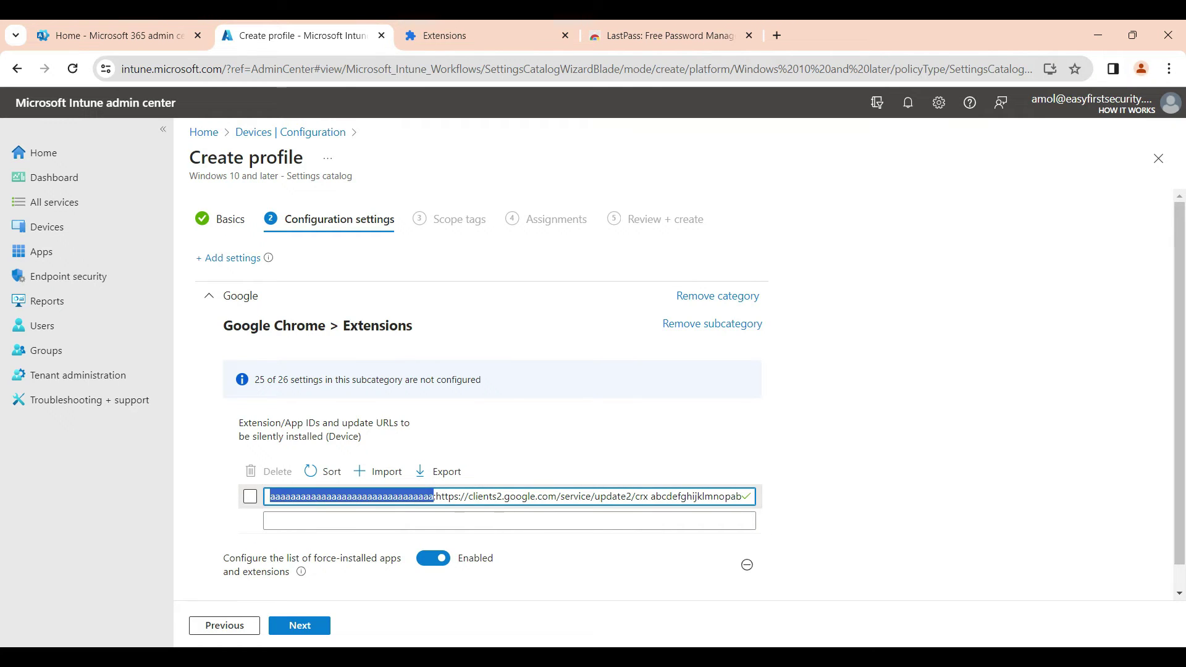
key(BackSpace)
key(ctrl+v)
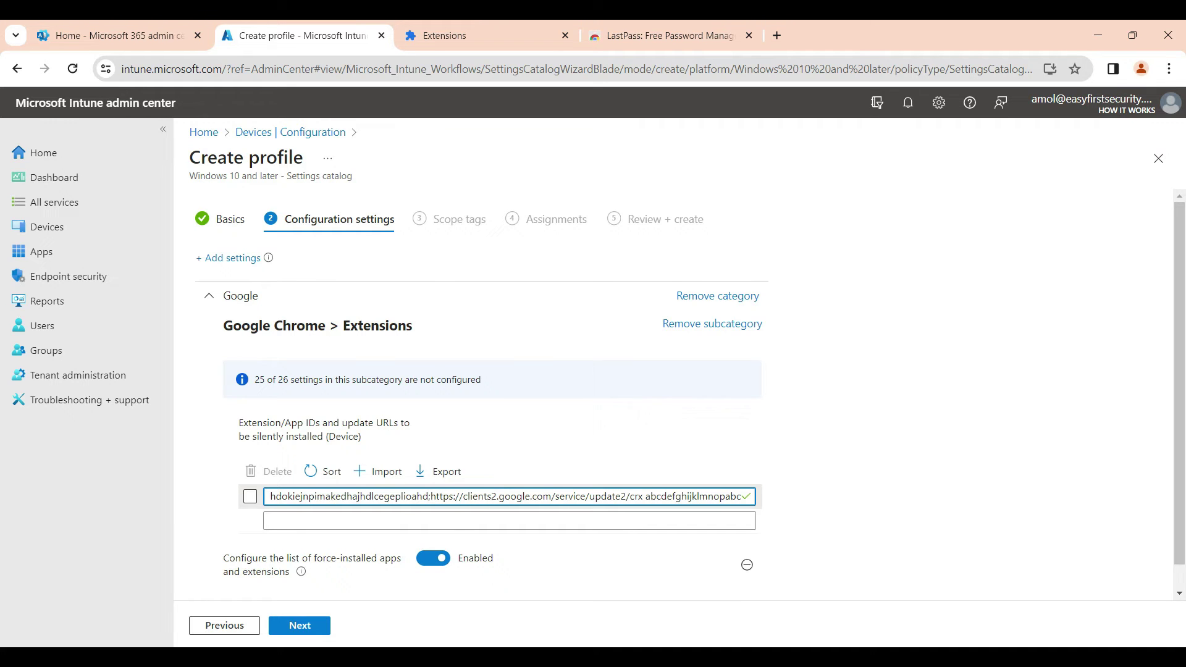
scroll(494, 402, down, 2)
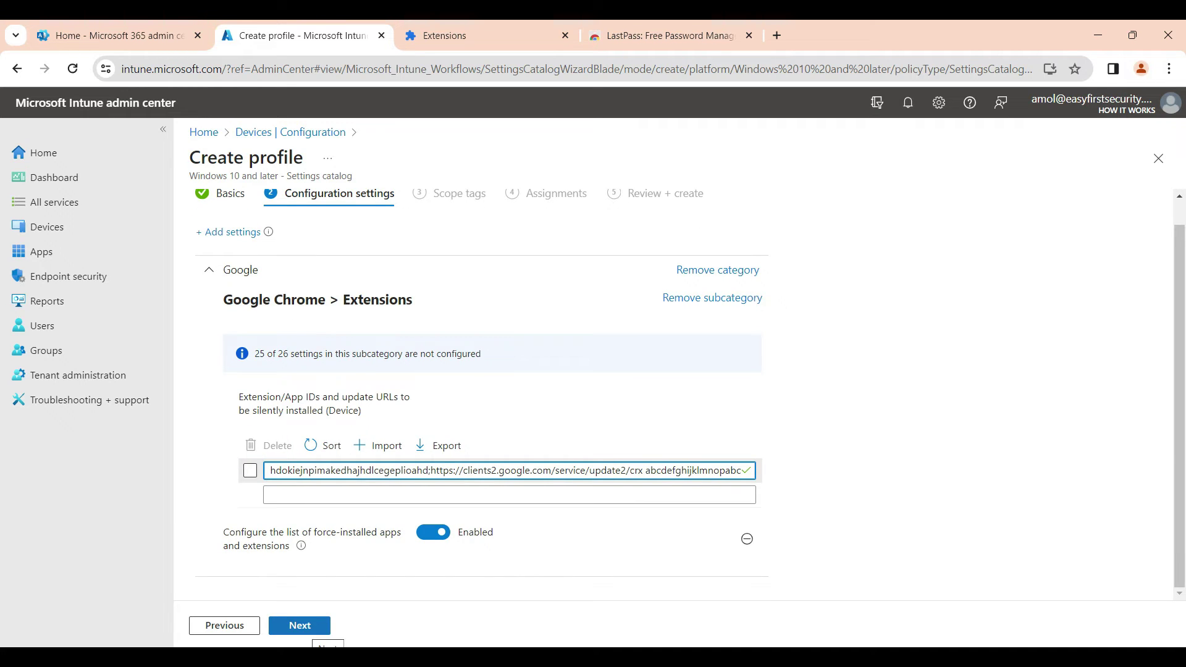
Assign the google chrome extension profile to All devices, then review and create it
click(300, 626)
click(300, 626)
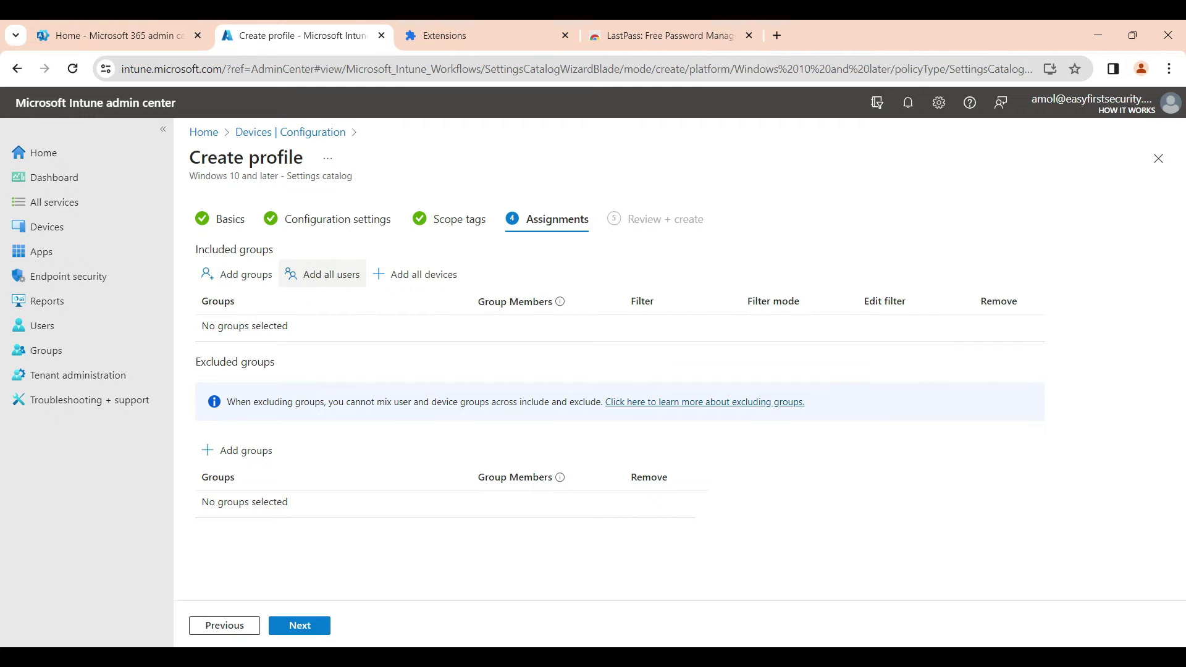
click(415, 274)
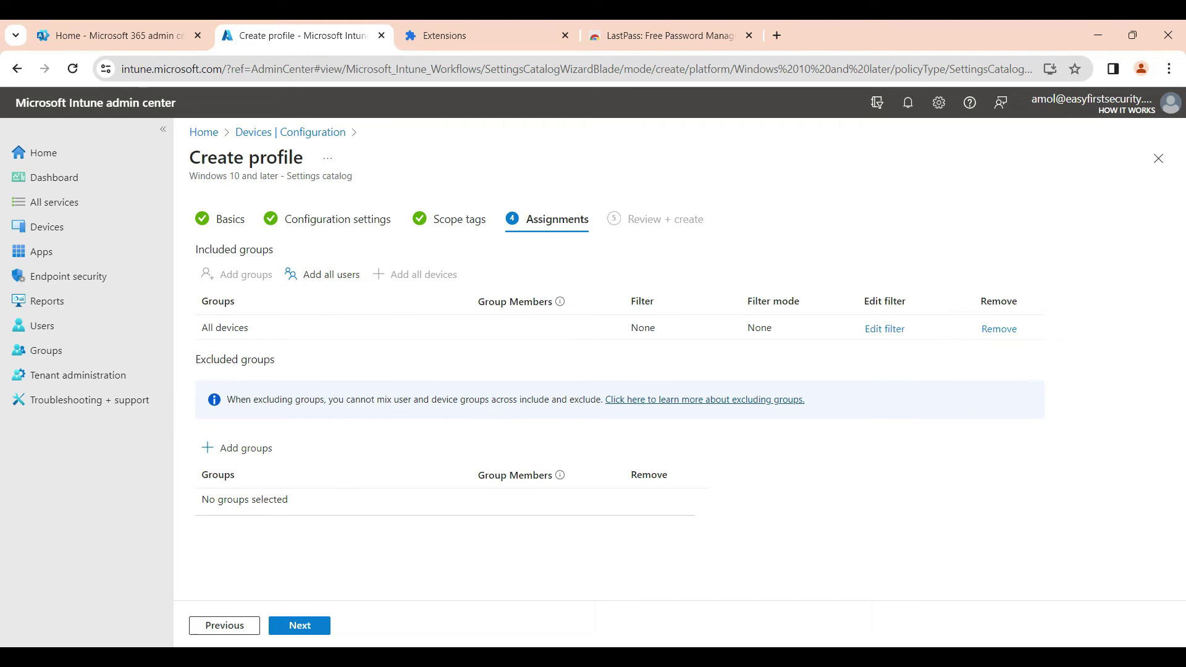
click(299, 625)
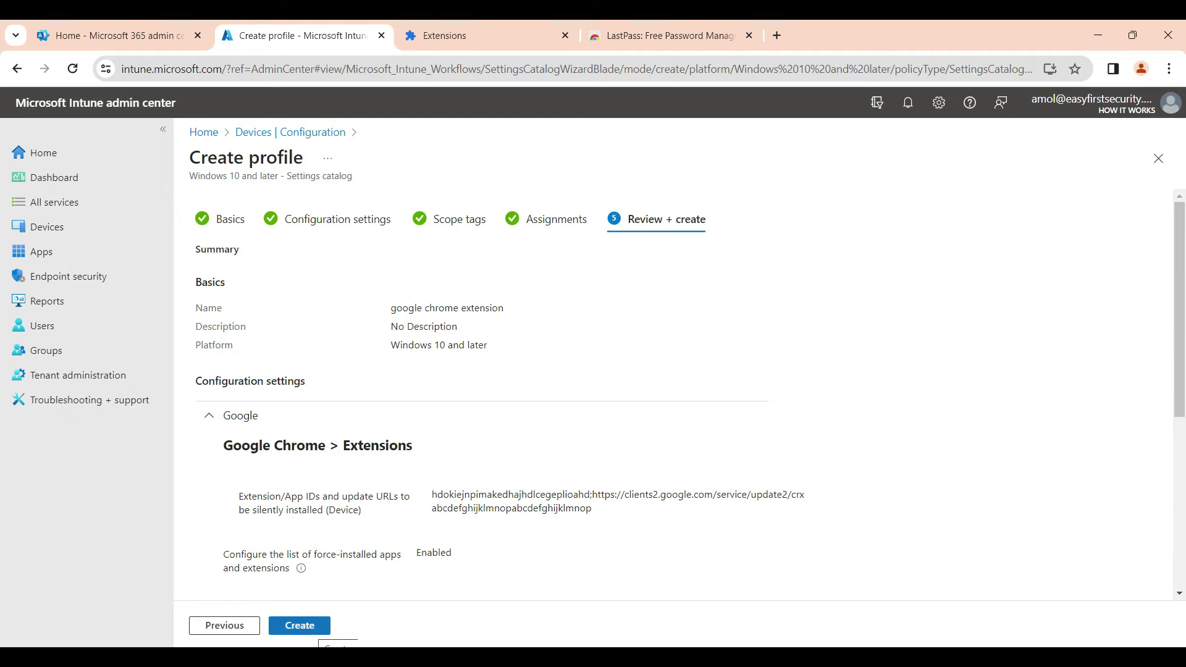
click(299, 625)
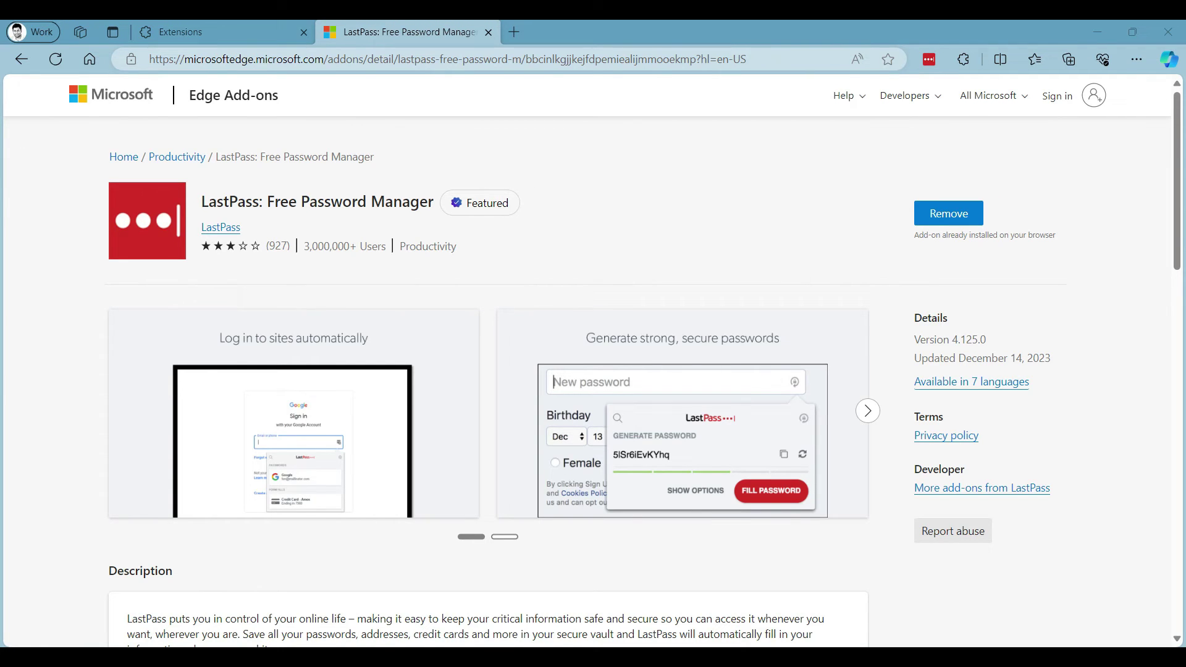
Select the LastPass extension ID in the Edge Add-ons address, then go back to Intune's Create a profile pane
key(ctrl+l)
click(620, 59)
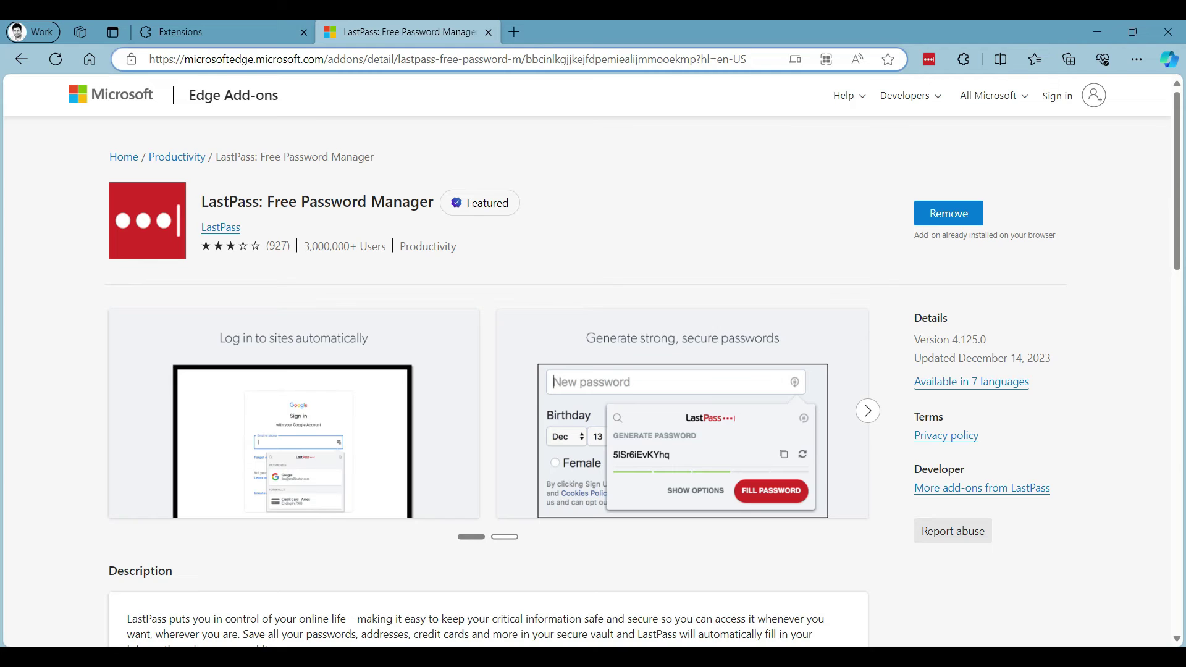
mouse_move(525, 59)
mouse_down()
mouse_move(708, 59)
mouse_move(697, 59)
mouse_up()
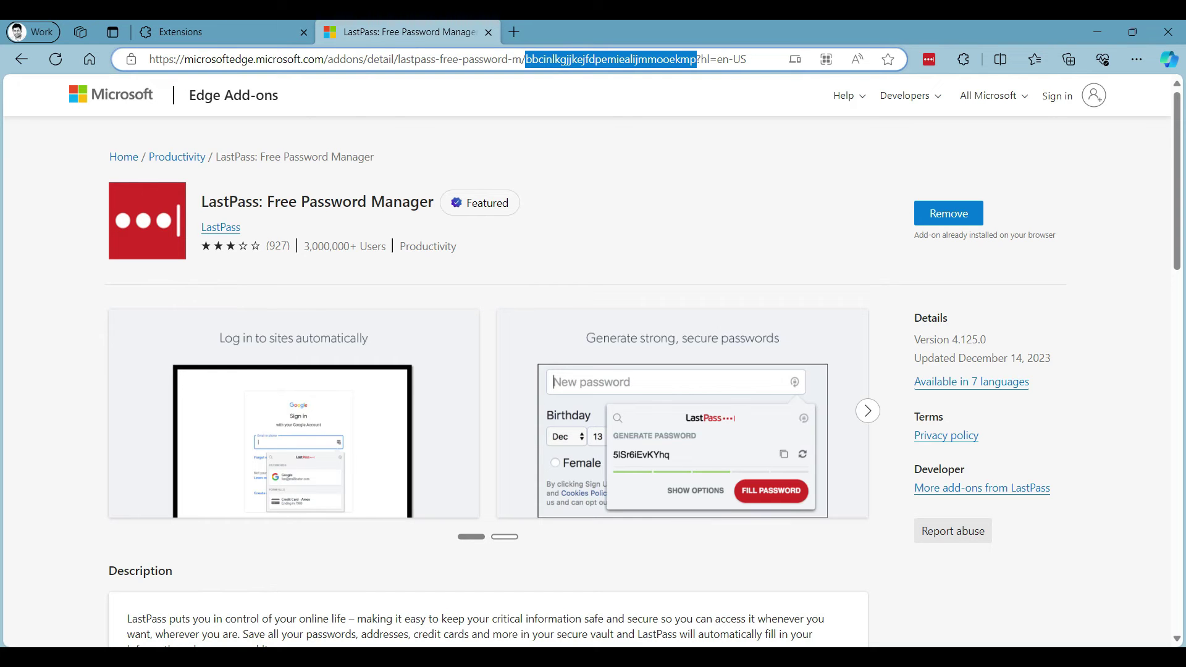
click(482, 587)
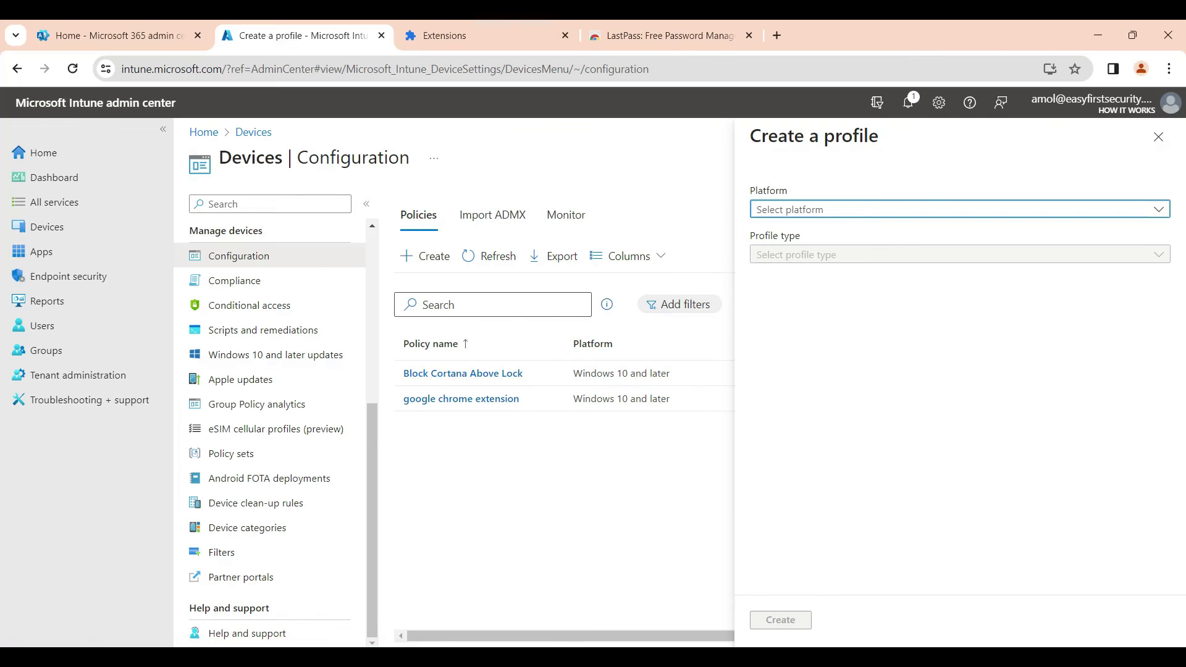
Choose the Windows 10 and later platform with the Settings catalog profile type
key(alt+Down)
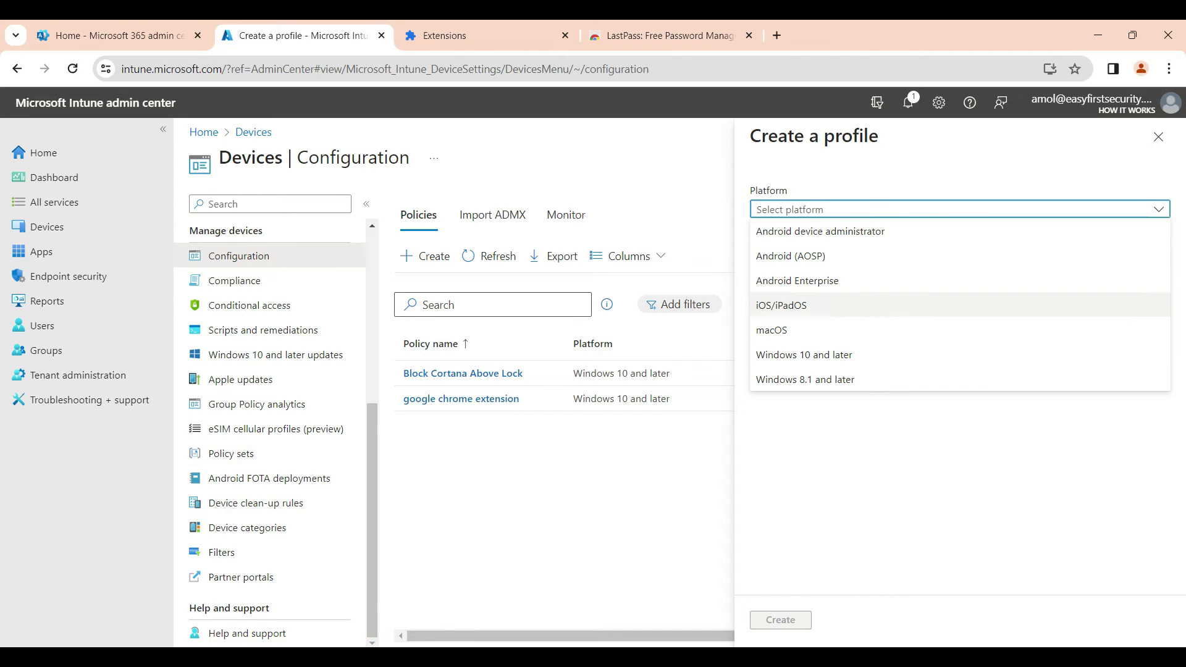
click(804, 354)
key(Tab)
key(alt+Down)
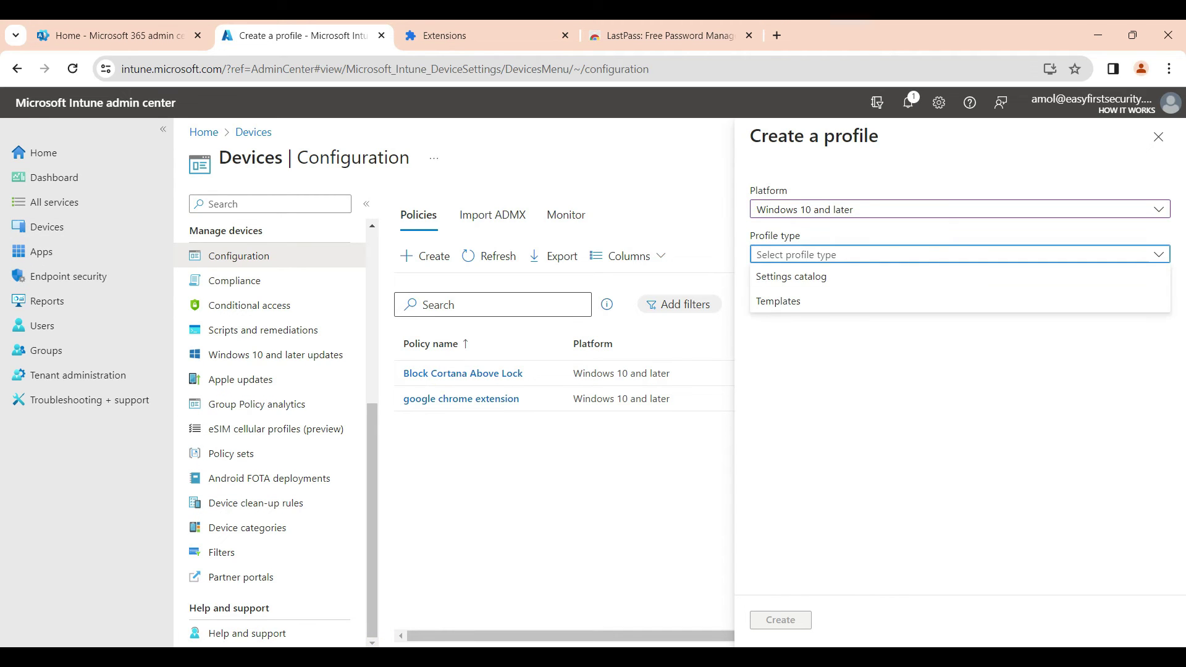
key(Down)
key(Return)
Create the profile and name it 'Edge Broweser extension'
key(Tab)
key(Return)
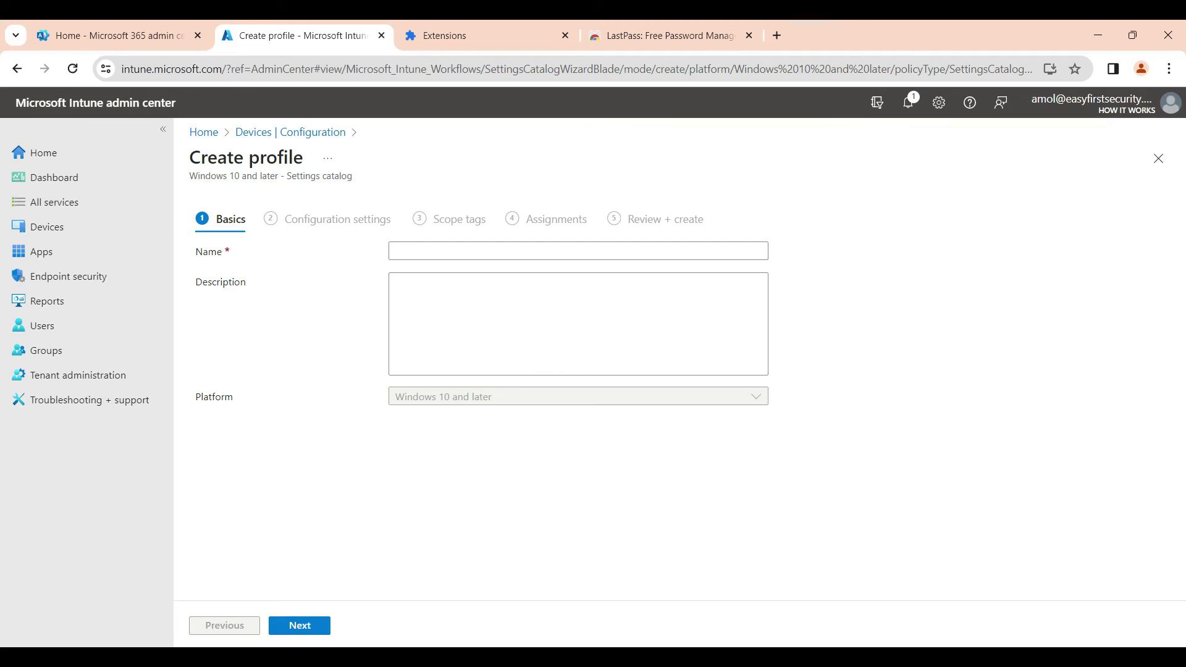
text(Ed)
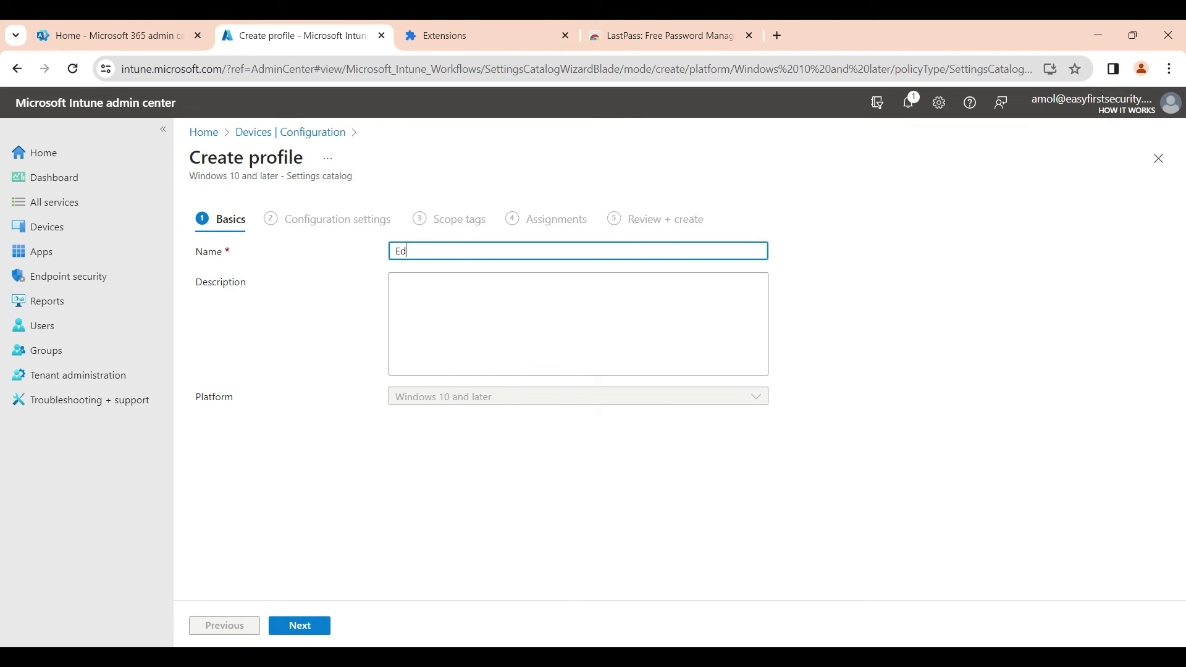
text(ge B)
text(roweser )
text(ex)
text(tension)
key(Tab)
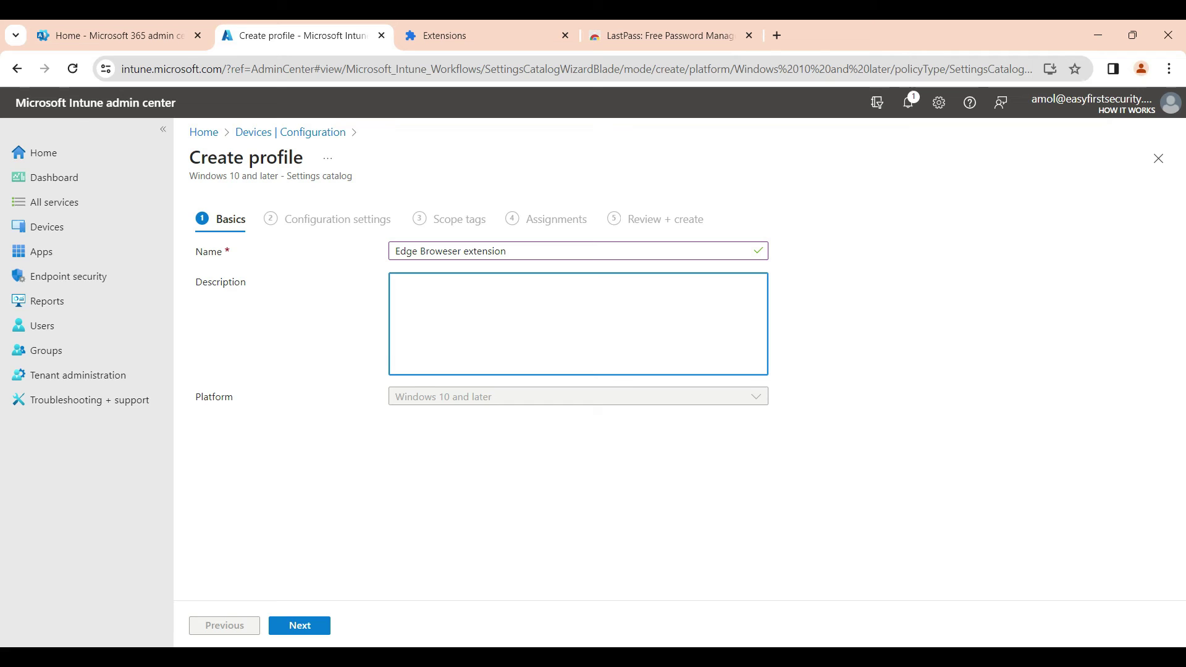
Go to configuration settings and search the settings catalog for 'extension'
click(300, 625)
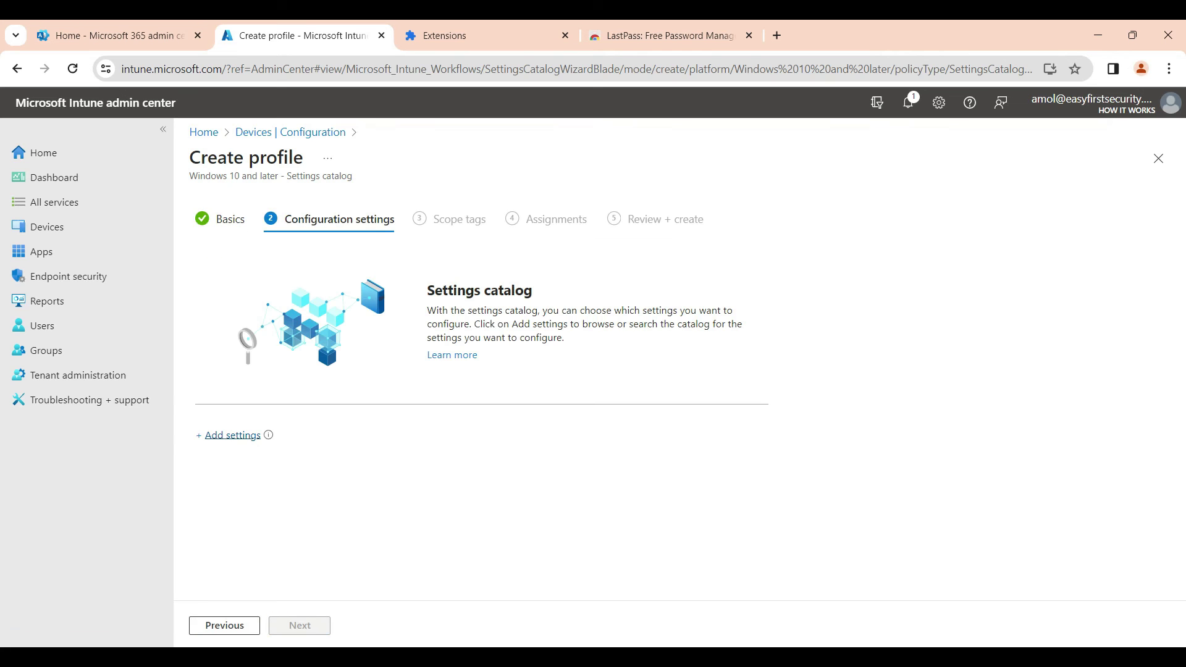
click(233, 434)
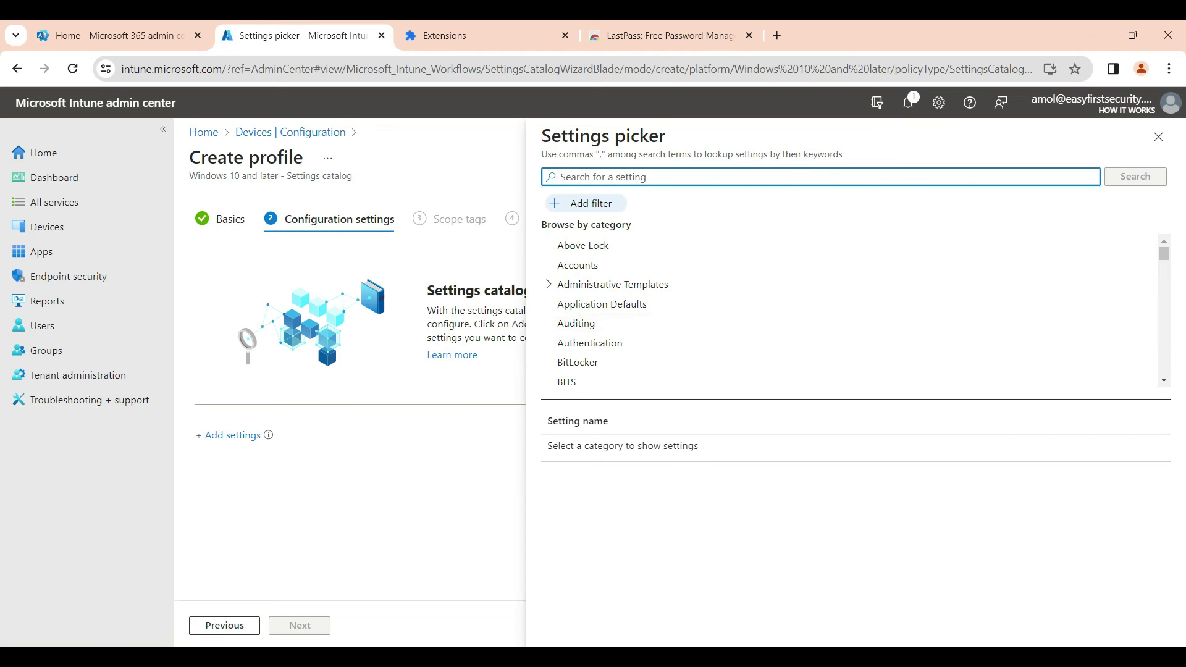
text(ex)
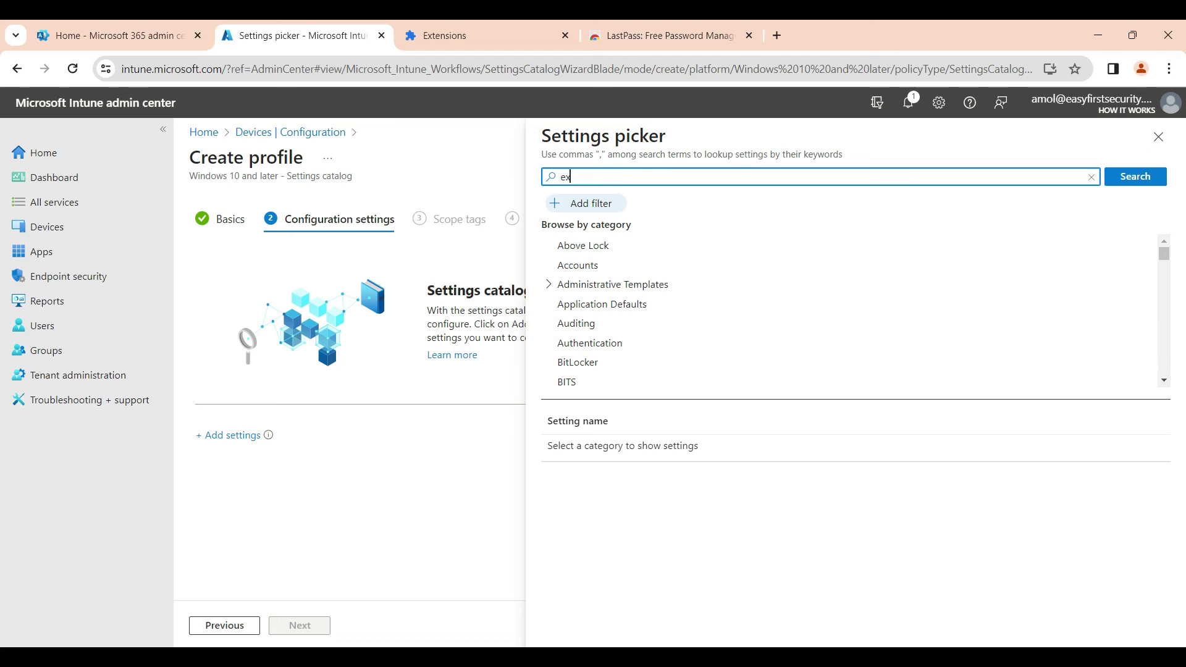
text(tension)
key(Return)
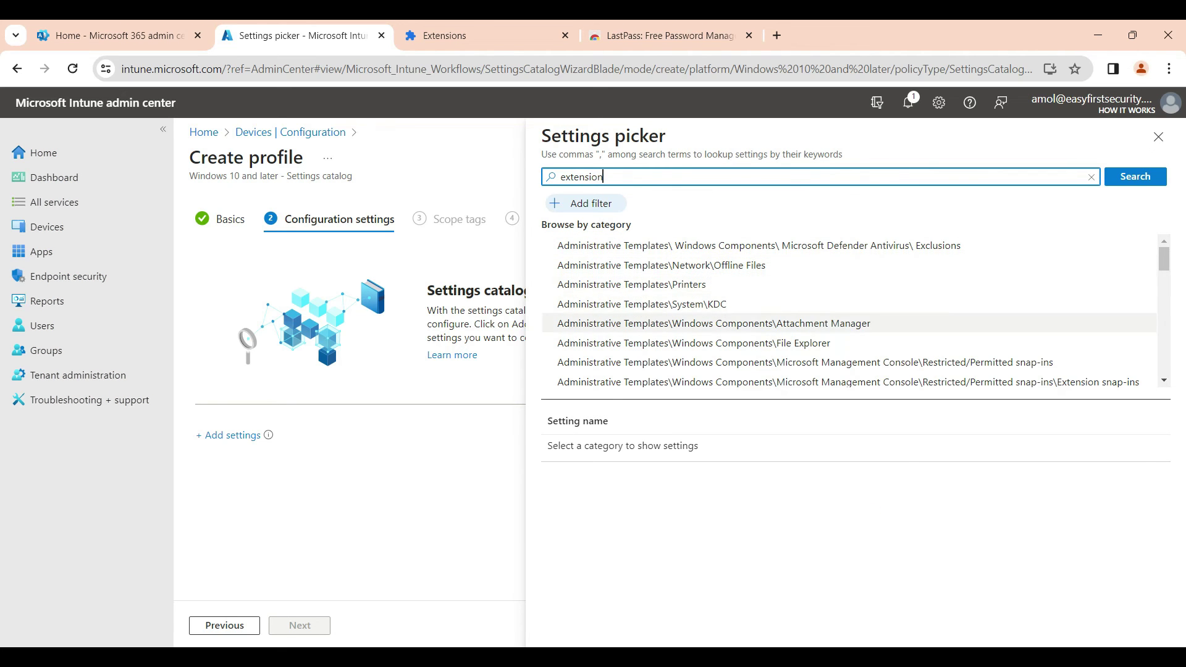
scroll(680, 309, down, 3)
scroll(680, 309, down, 1)
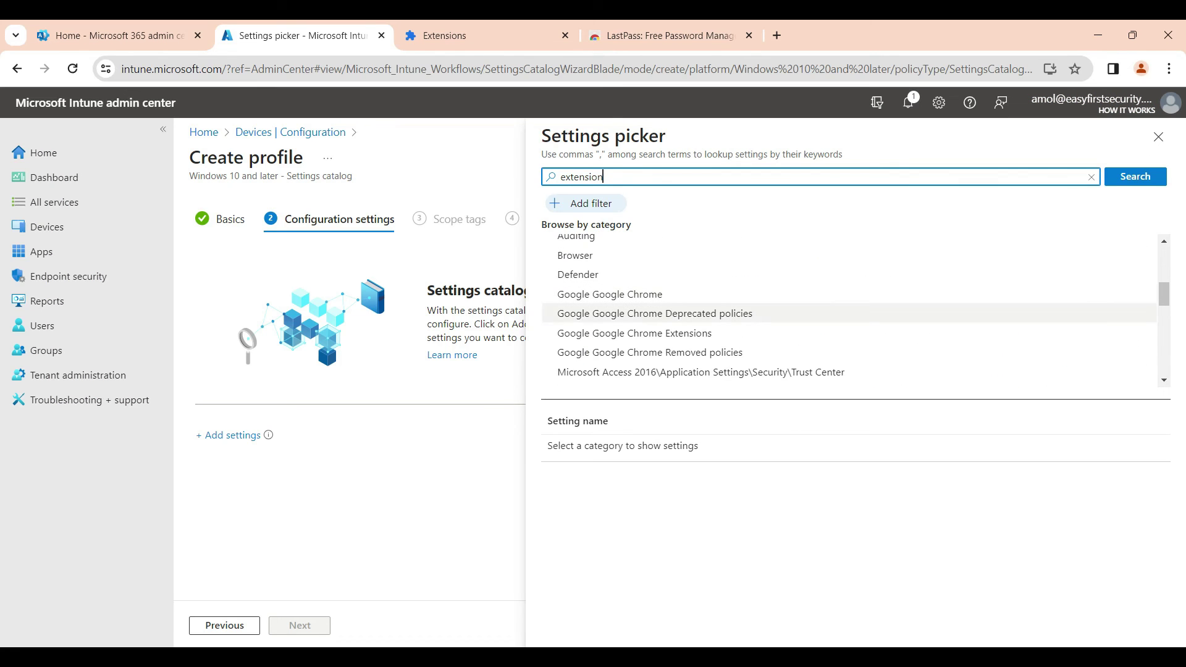
scroll(679, 324, down, 1)
scroll(679, 325, down, 1)
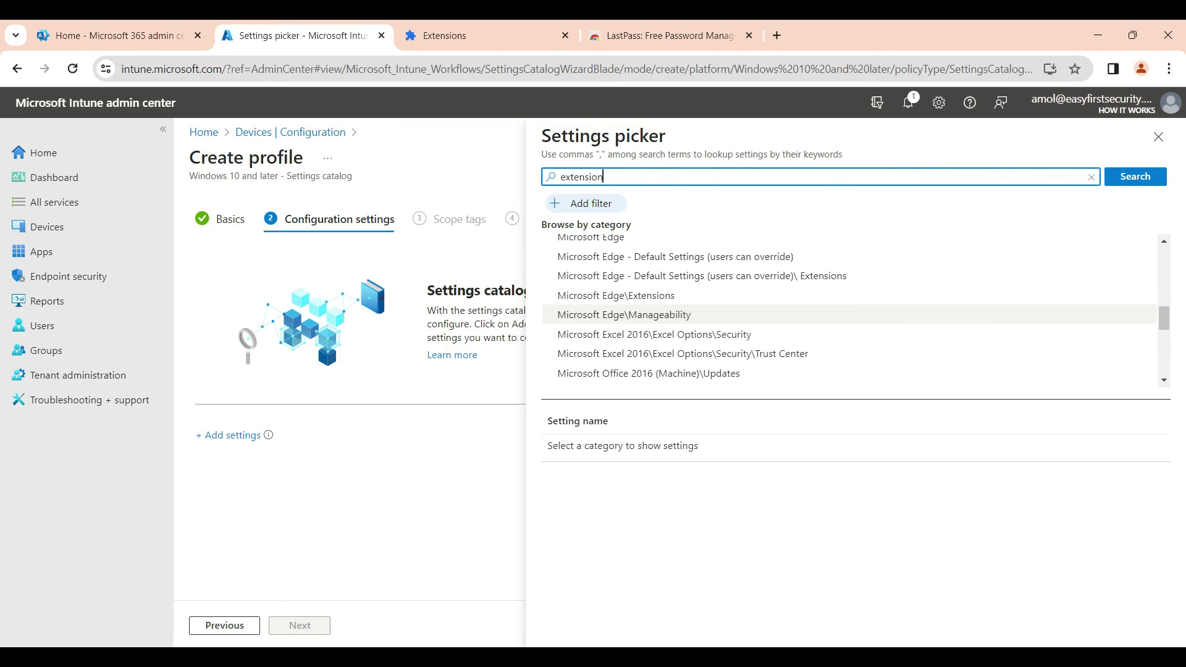
Add the Microsoft Edge\Extensions 'Control which extensions are installed silently (User)' setting
click(679, 296)
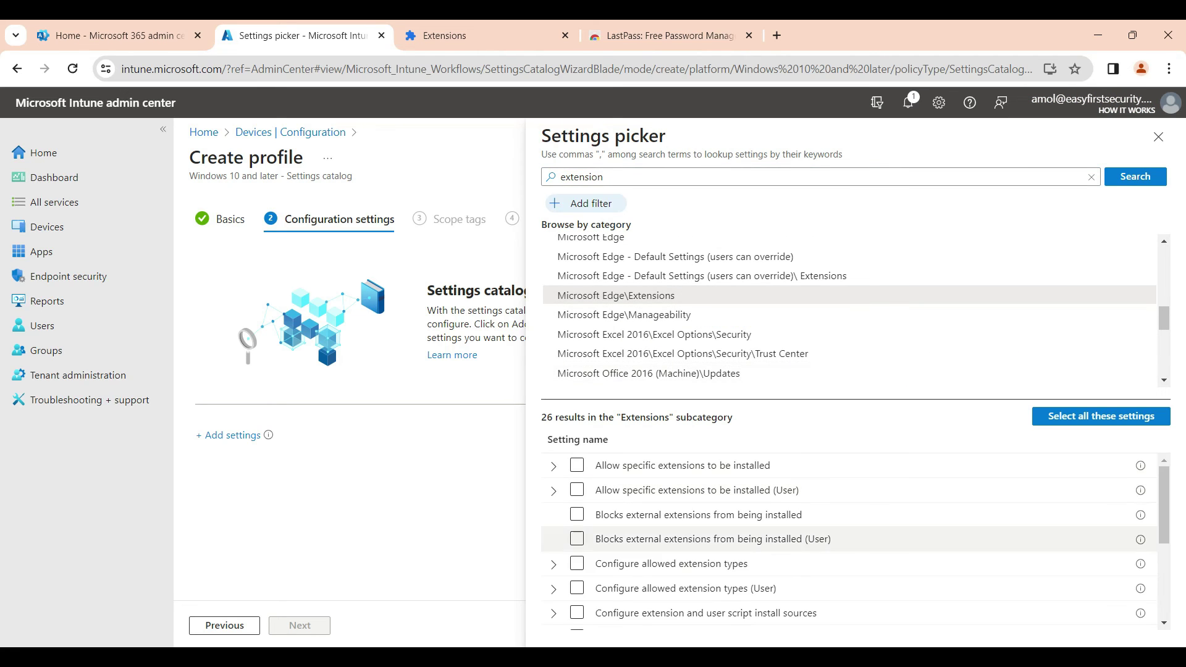
scroll(847, 537, down, 1)
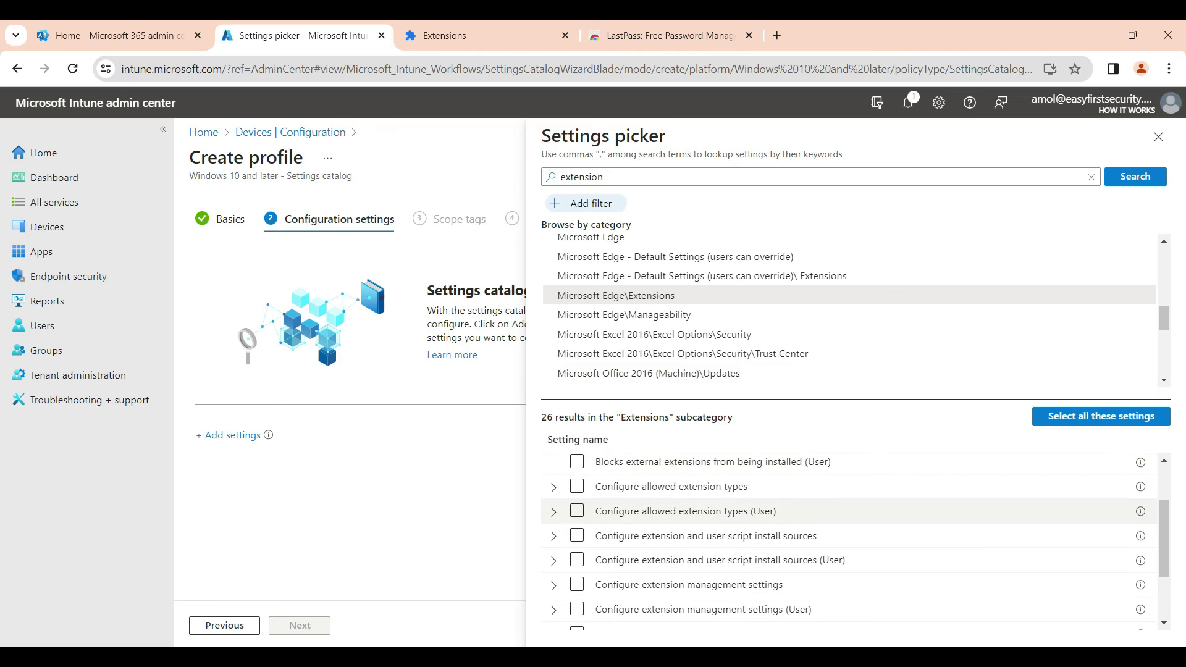
scroll(846, 537, down, 1)
click(554, 506)
click(554, 566)
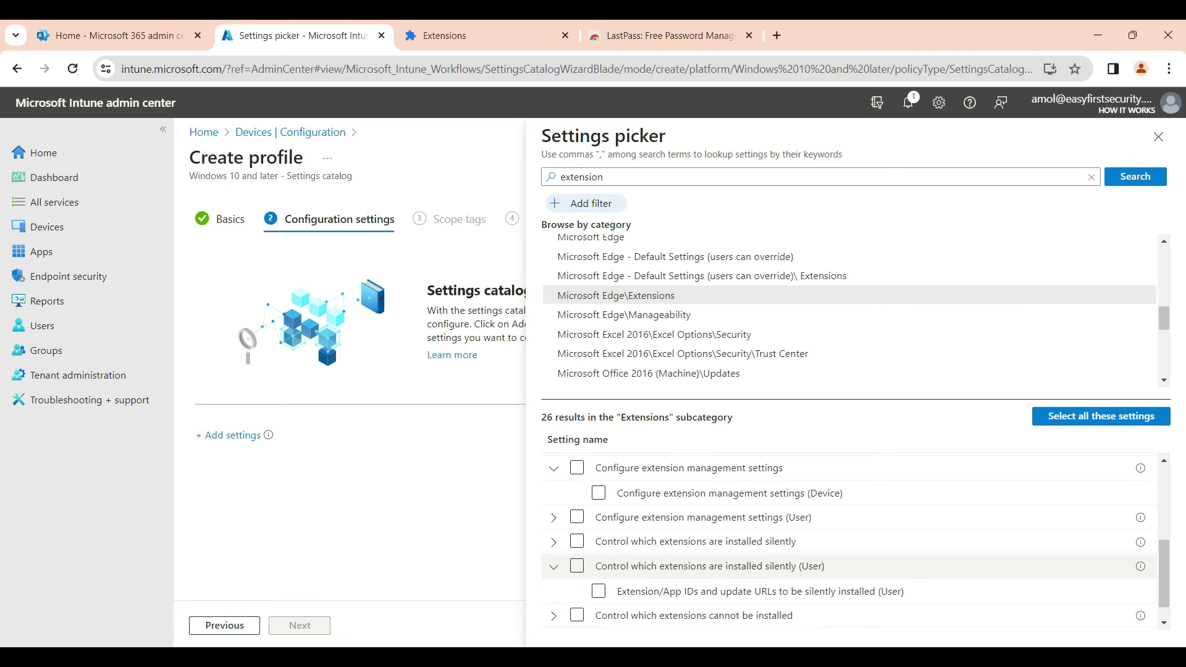
click(577, 566)
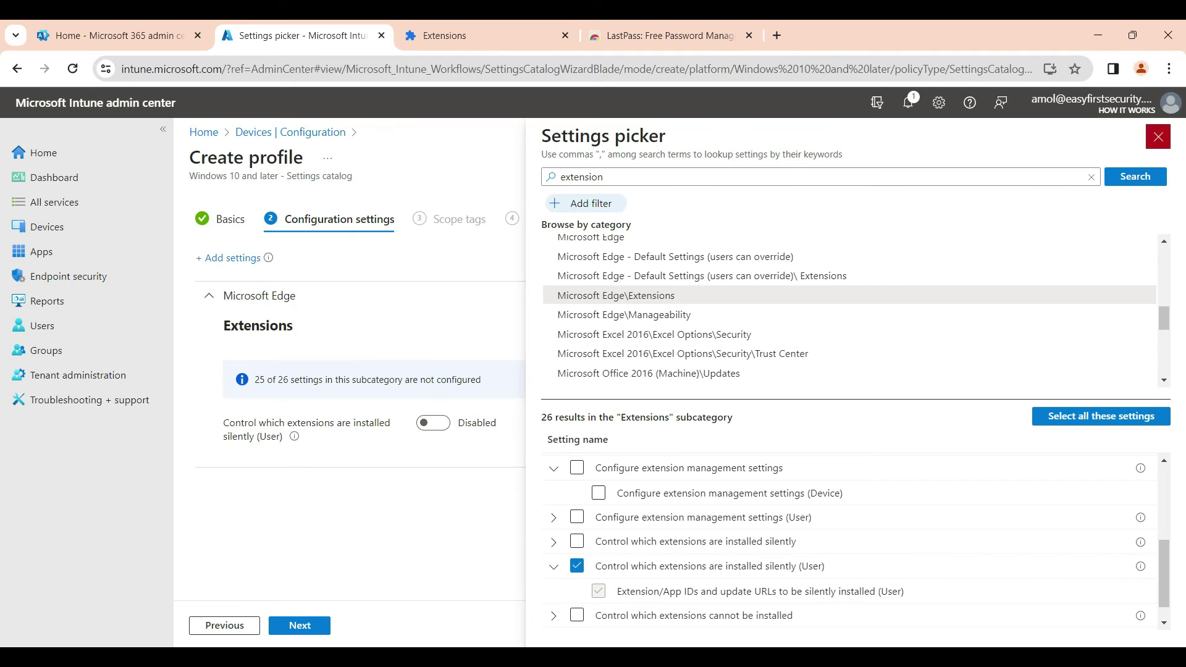
click(1158, 137)
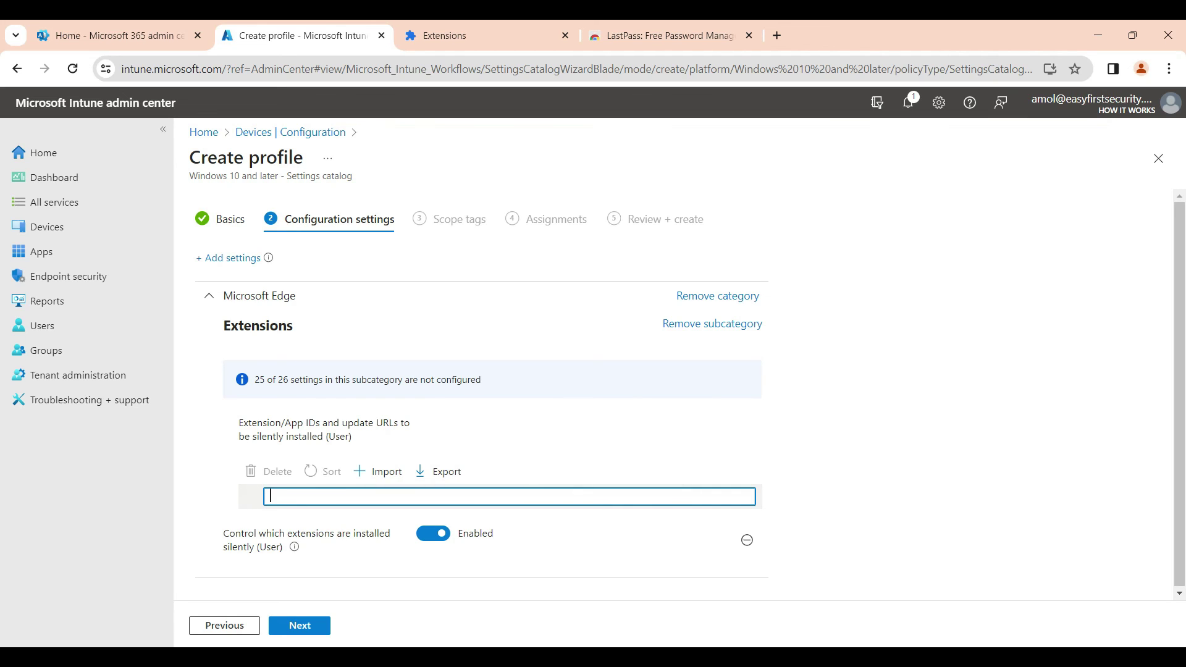
Paste LastPass ID bbcinlkgjjkejfdpemiealijmmooekmp into the Edge silent-install extension list
text(bbcinlkgjjkejfdpemiealijmmooekmp)
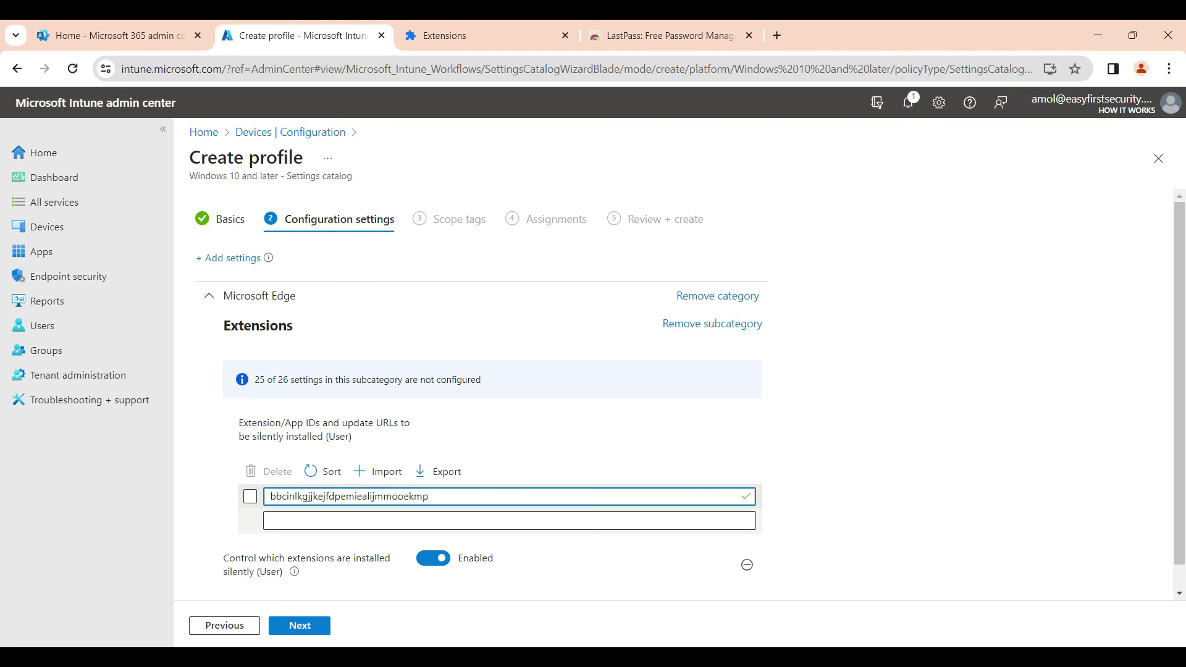
Assign the Edge Broweser extension policy to all devices and create it
click(300, 625)
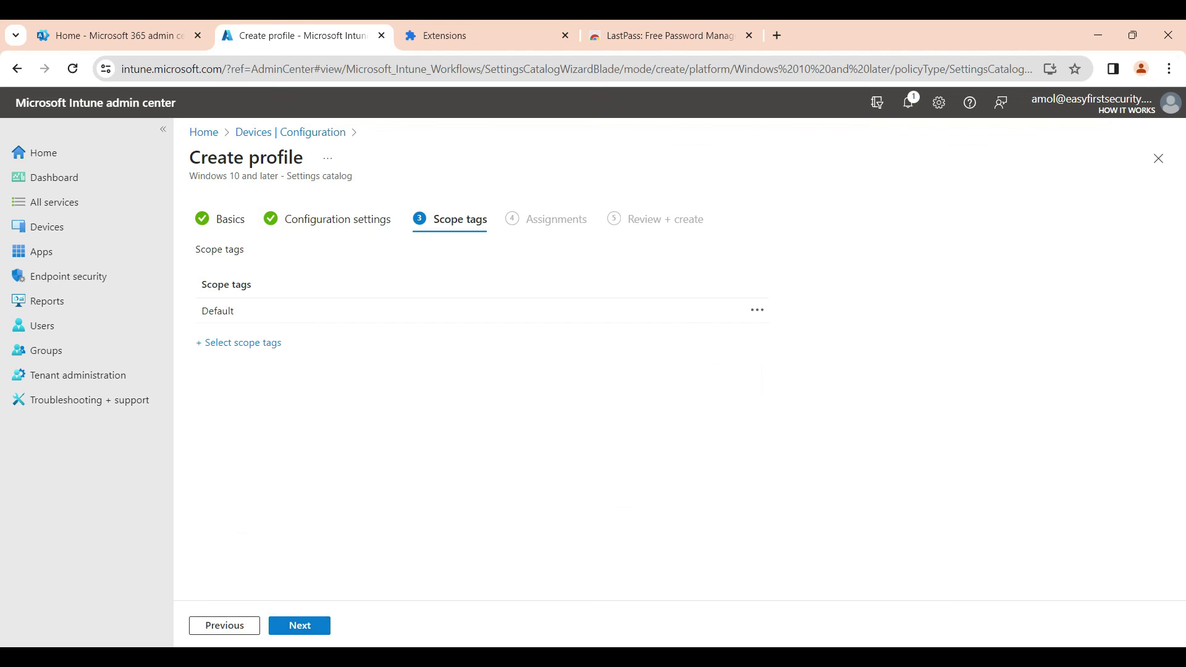
click(299, 625)
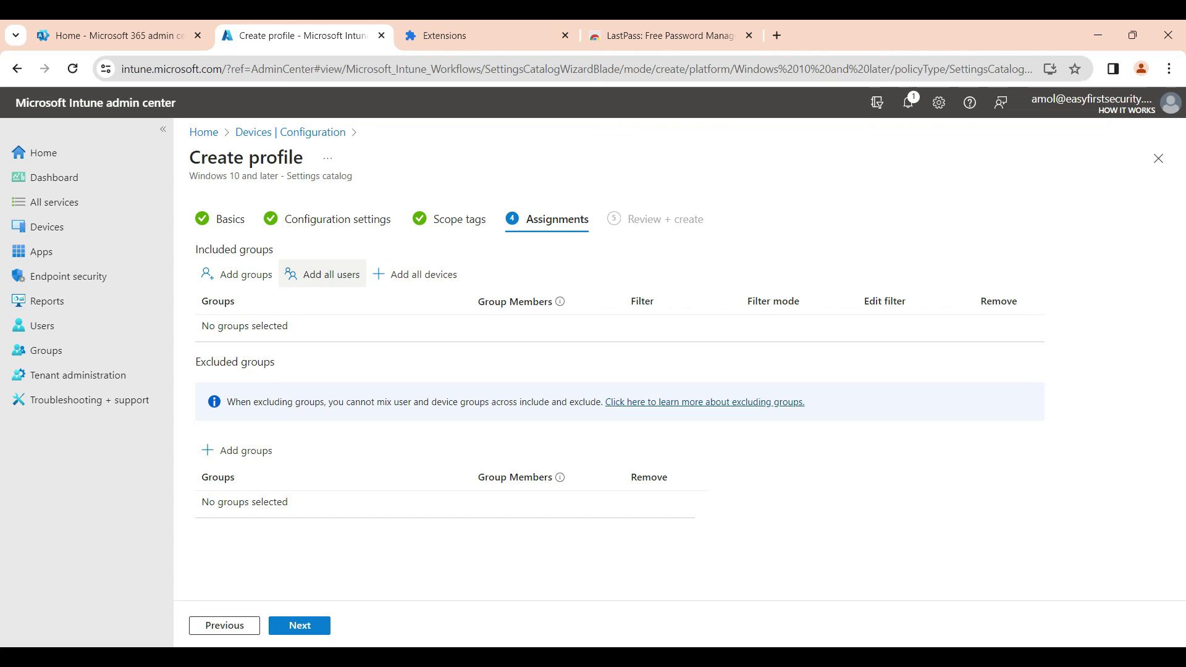
click(413, 275)
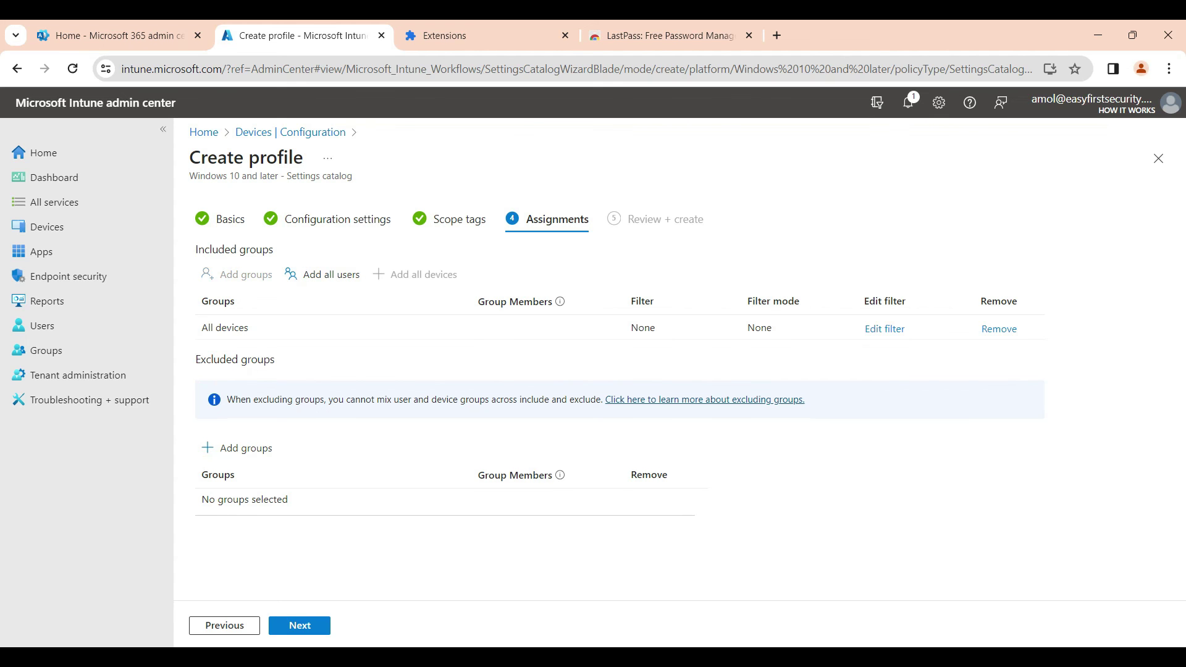
click(300, 625)
click(300, 625)
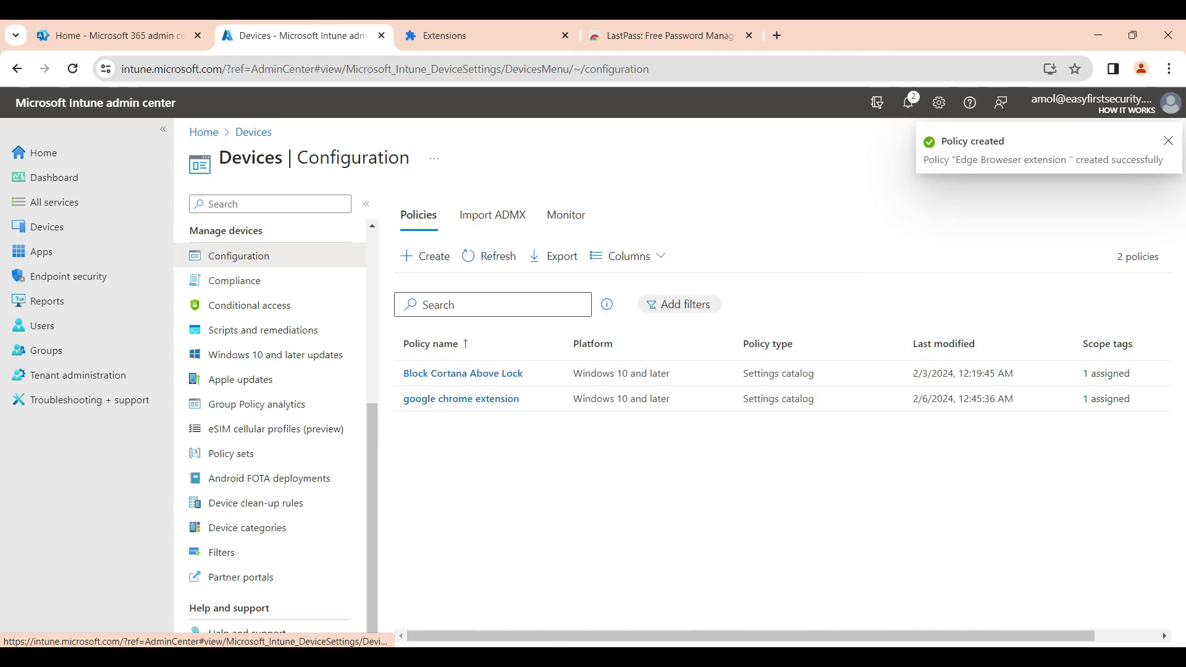
Refresh the configuration policies list so Edge Broweser extension appears with the Chrome and Cortana policies
click(489, 256)
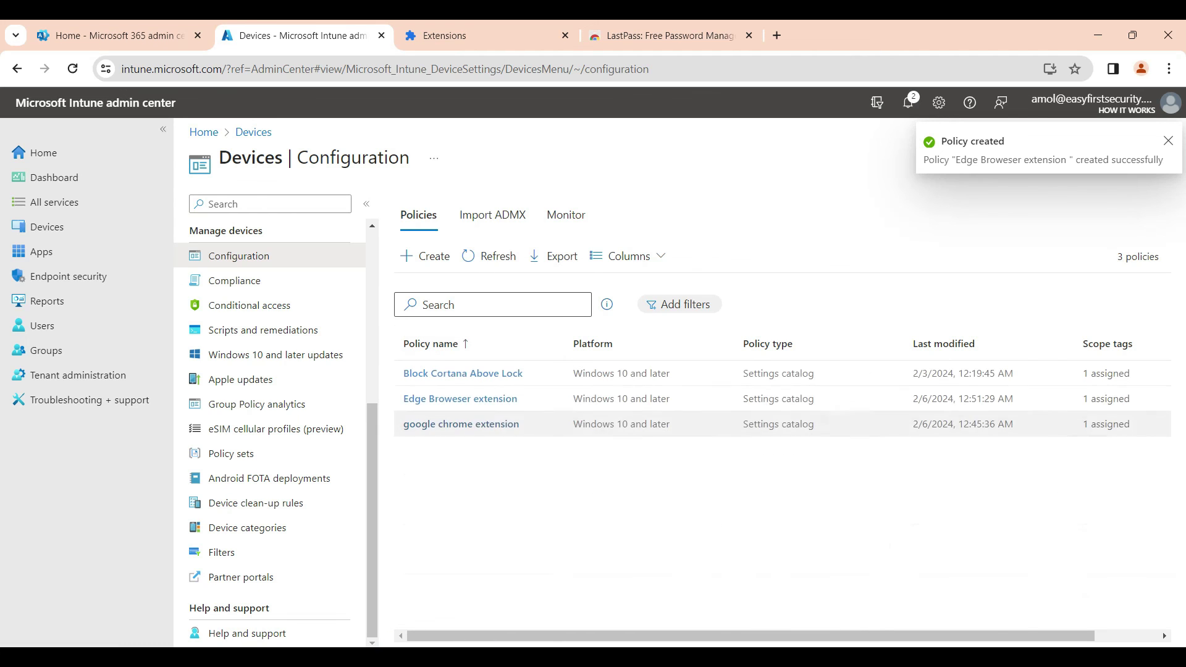